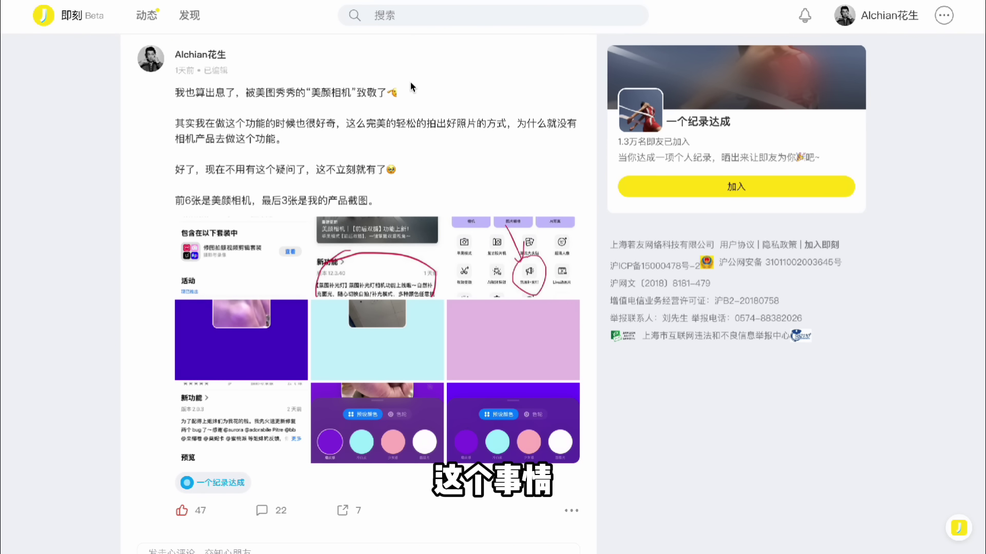
Step: View the post's first six screenshots, which show the 美颜相机 app, and return to the post
scroll(411, 88, down, 1)
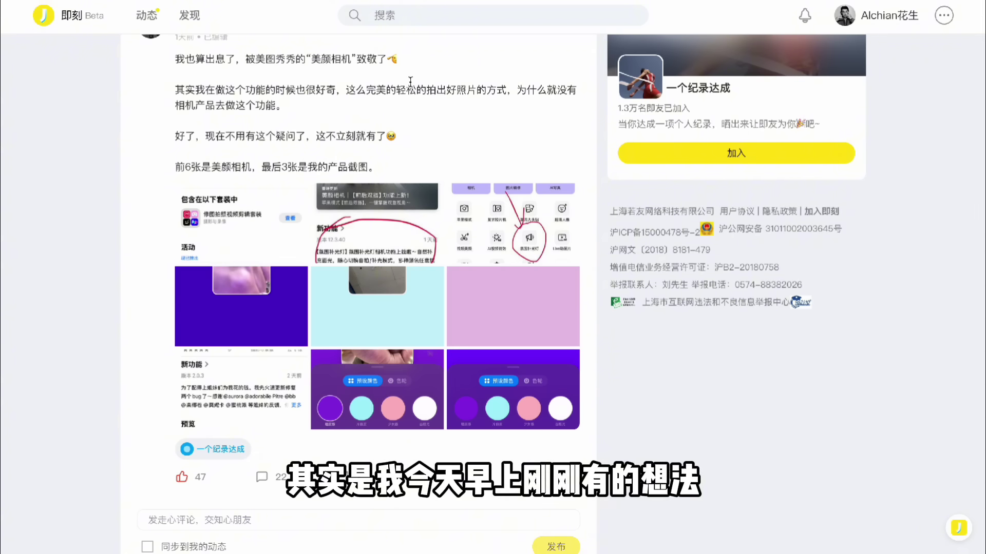
scroll(410, 81, up, 1)
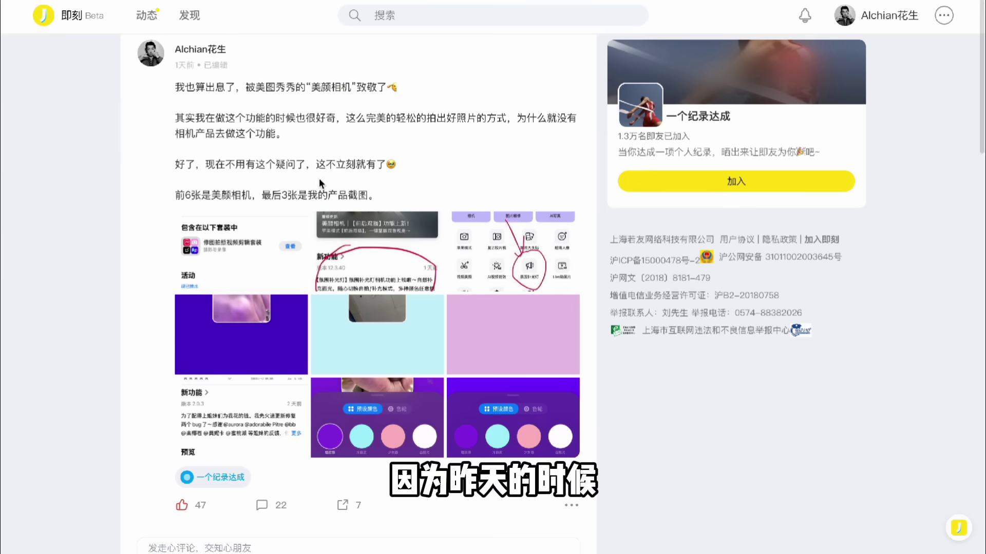
click(262, 248)
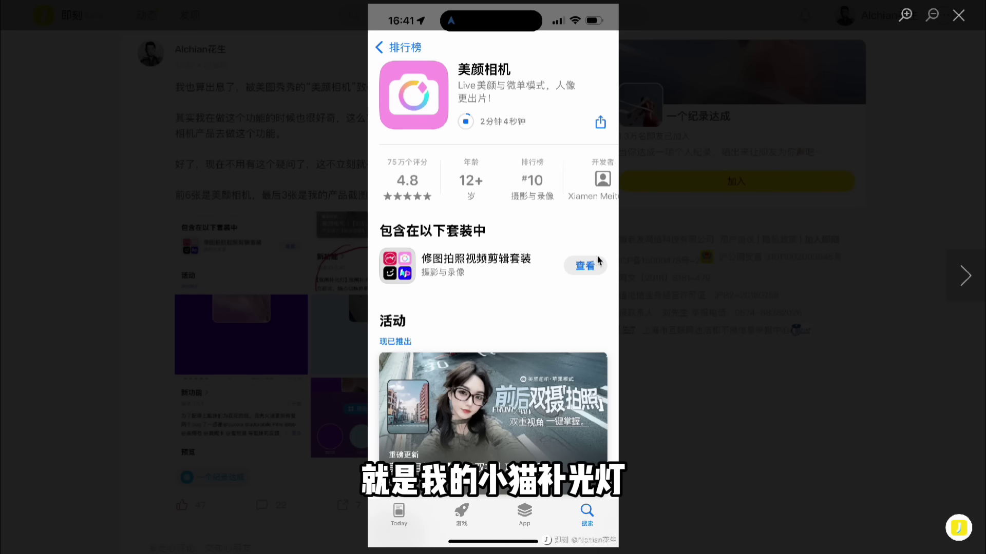
click(979, 284)
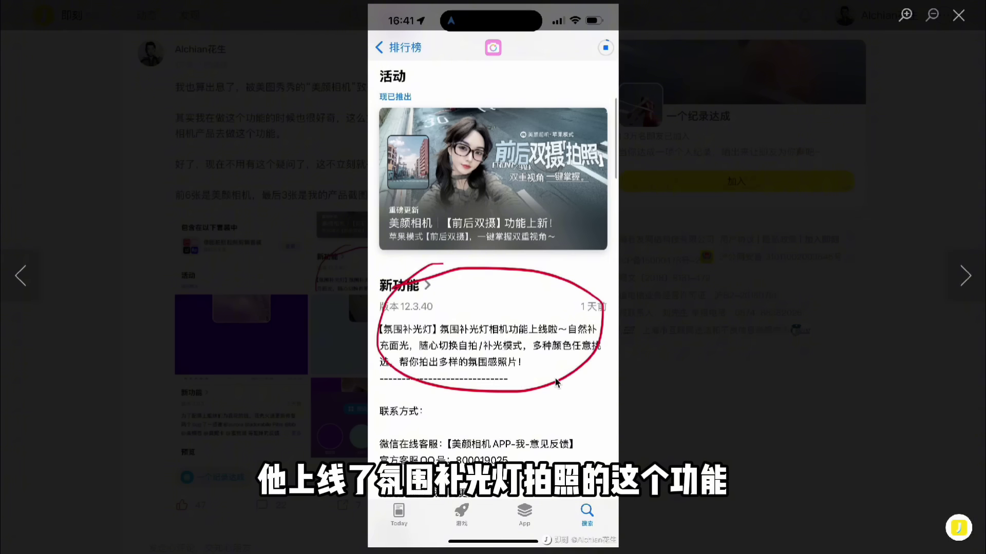
click(970, 278)
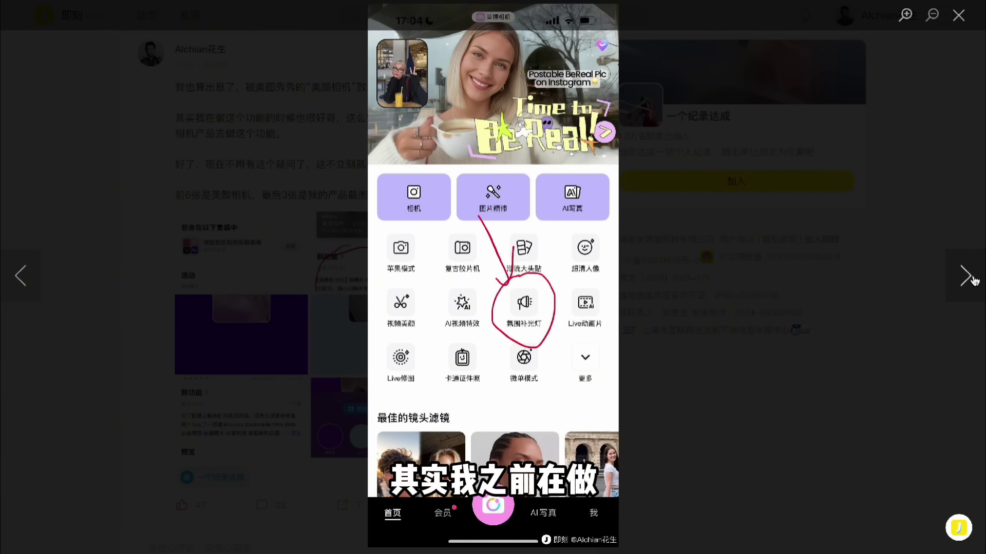
click(970, 279)
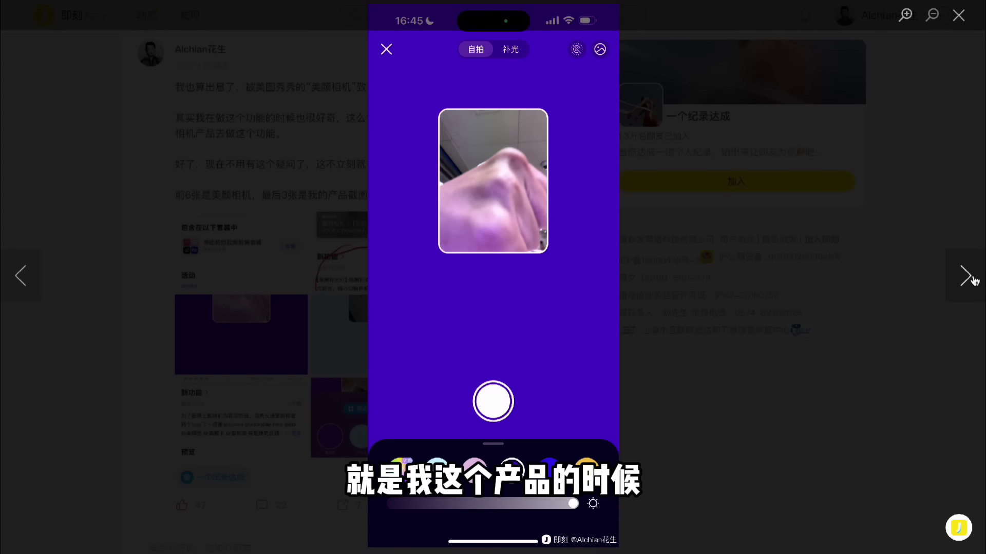
click(970, 279)
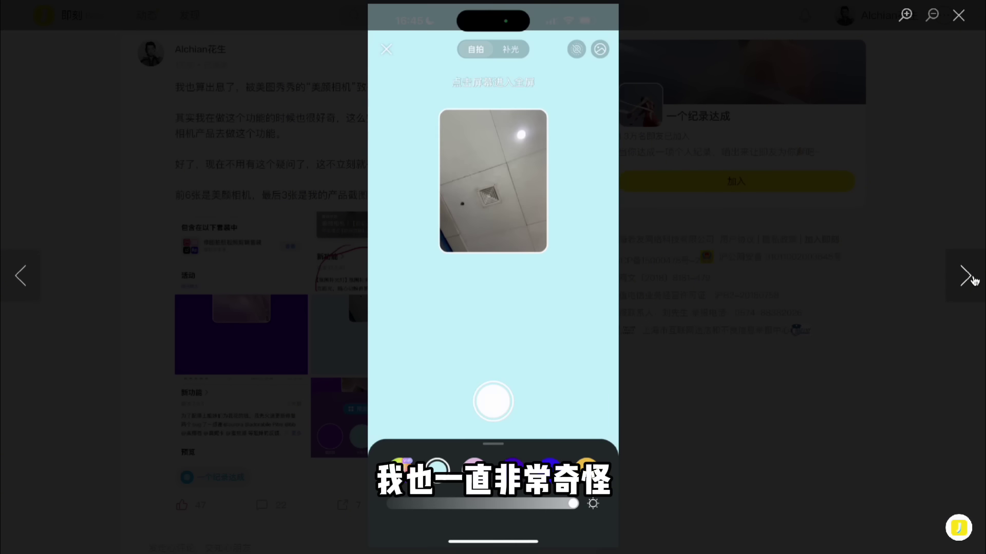
click(970, 279)
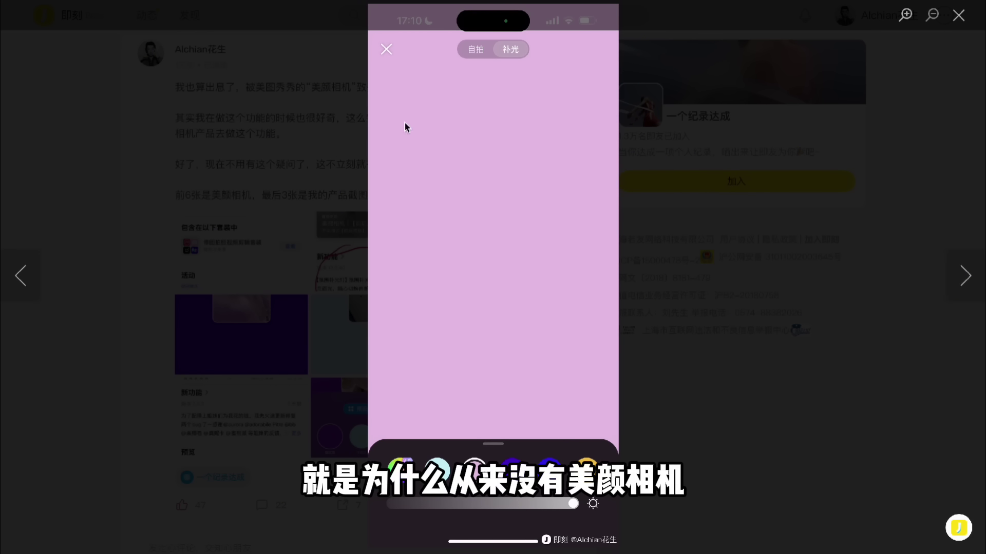
click(259, 194)
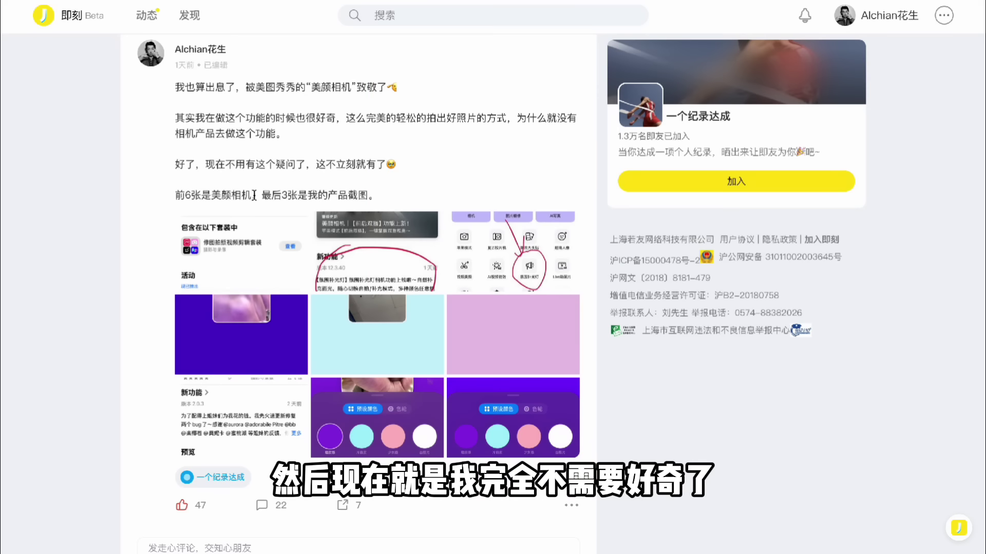
Step: View the last three screenshots in the post, showing 小猫补光灯Pro, and close the image viewer
click(238, 410)
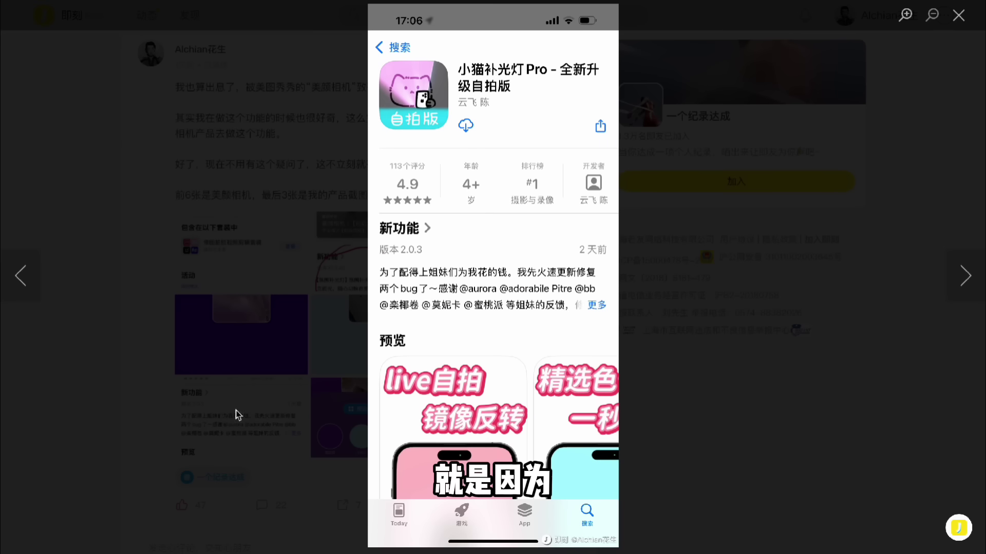
click(965, 277)
click(966, 278)
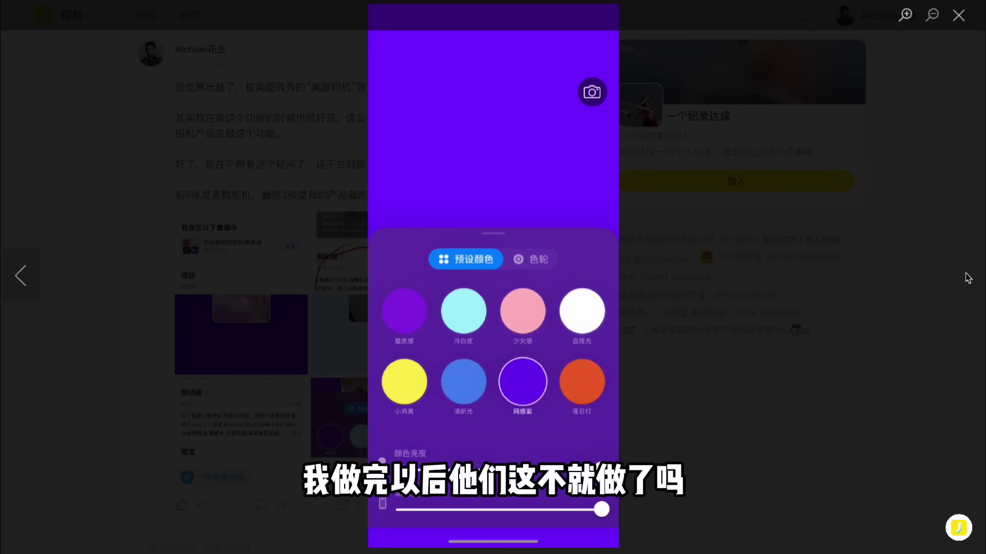
click(942, 218)
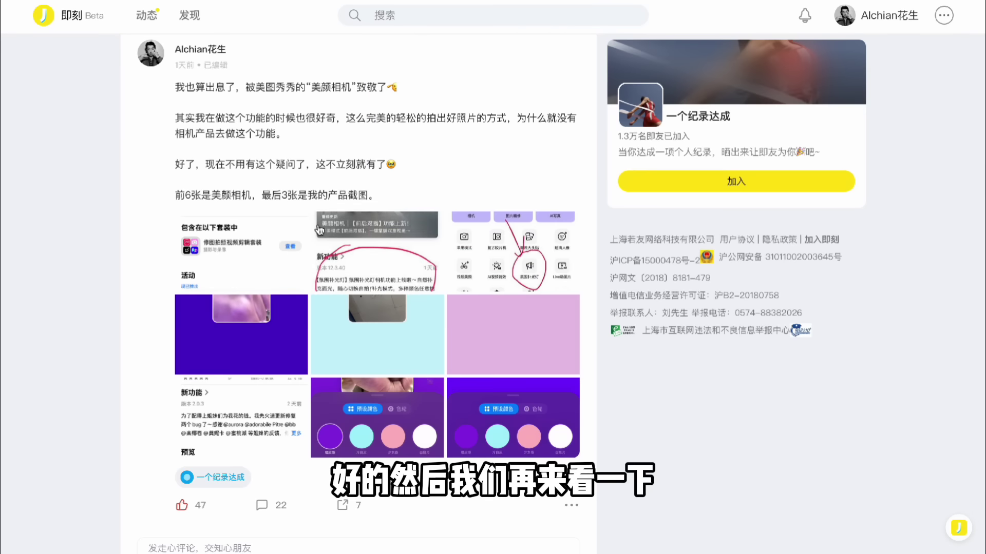
Step: Read through the comments and replies under the post
scroll(320, 229, down, 5)
scroll(320, 230, down, 8)
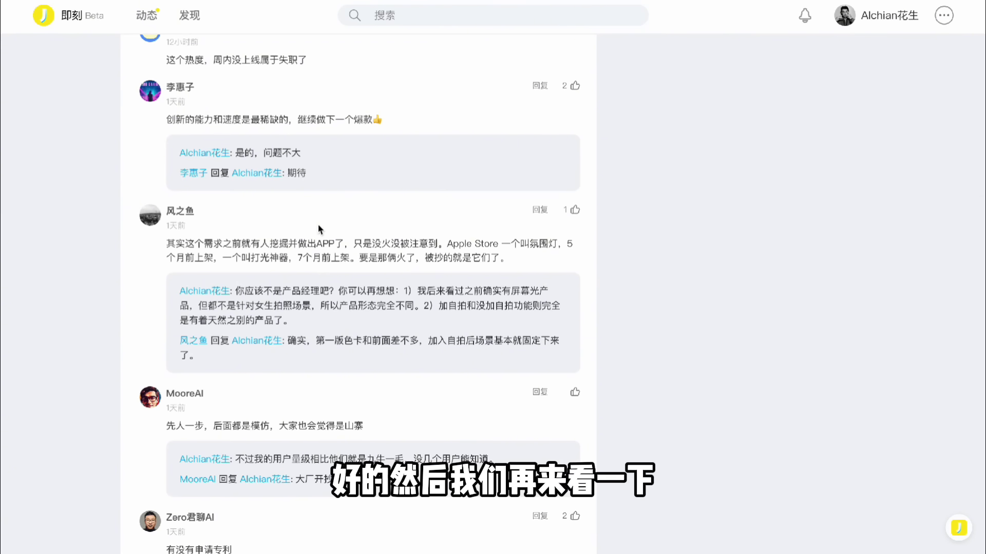
scroll(319, 230, down, 2)
scroll(319, 229, down, 2)
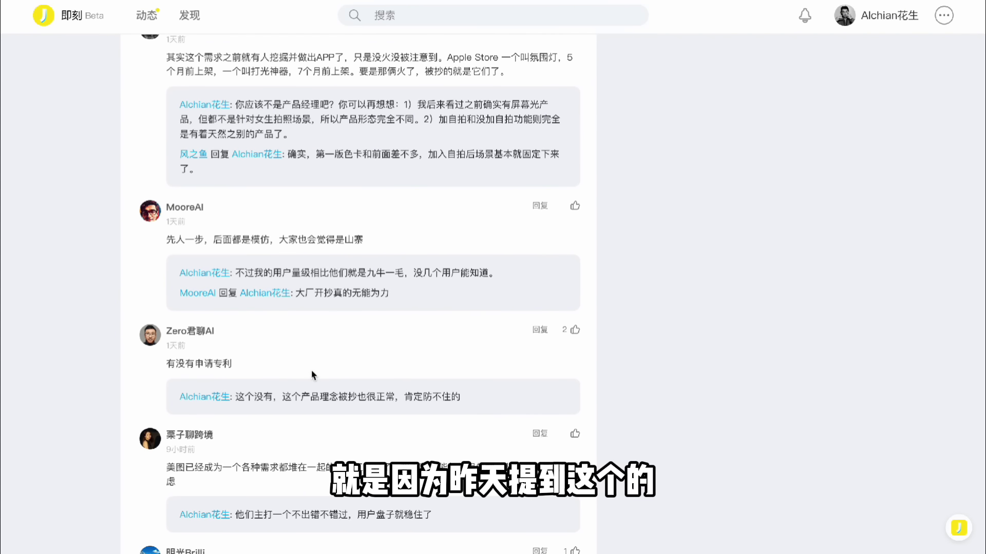
scroll(314, 359, down, 2)
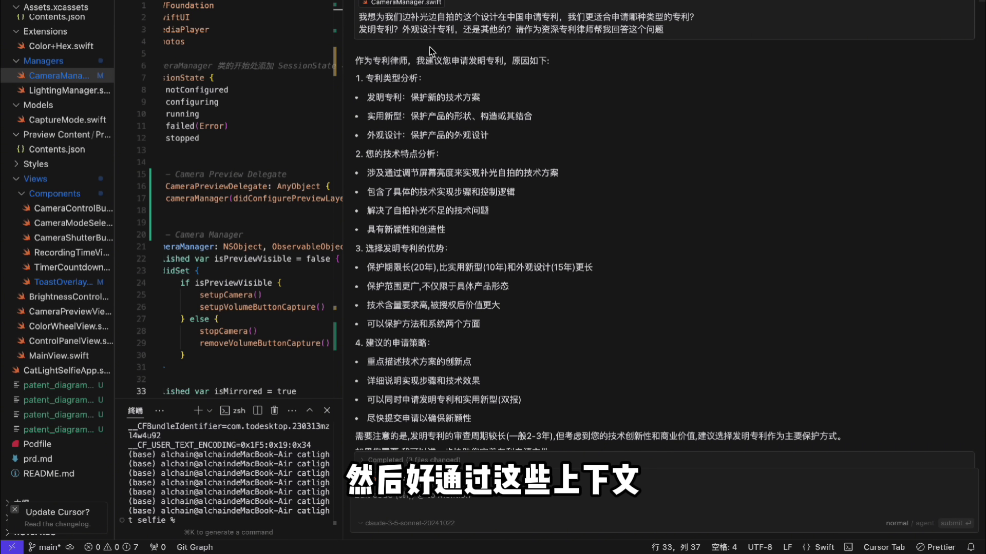
Step: In Cursor, read the AI chat's answers on the suitable patent type for the fill-light selfie design and its draft 权利要求书
scroll(429, 46, down, 3)
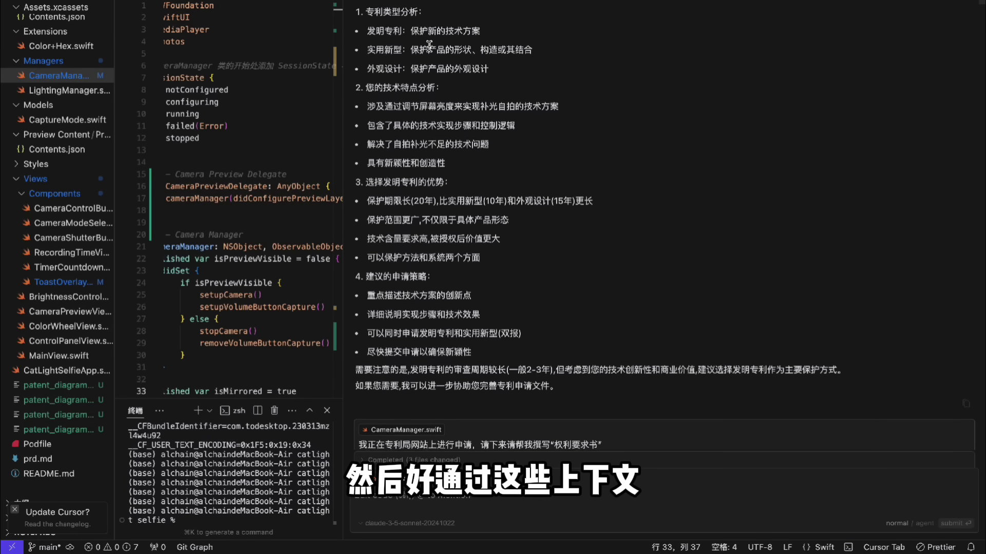
scroll(430, 47, down, 1)
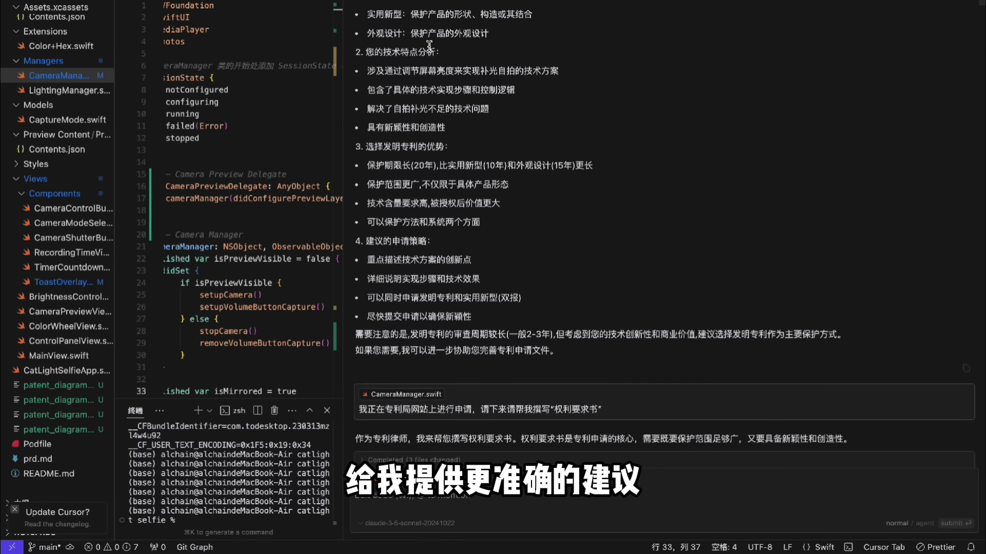
scroll(460, 220, down, 4)
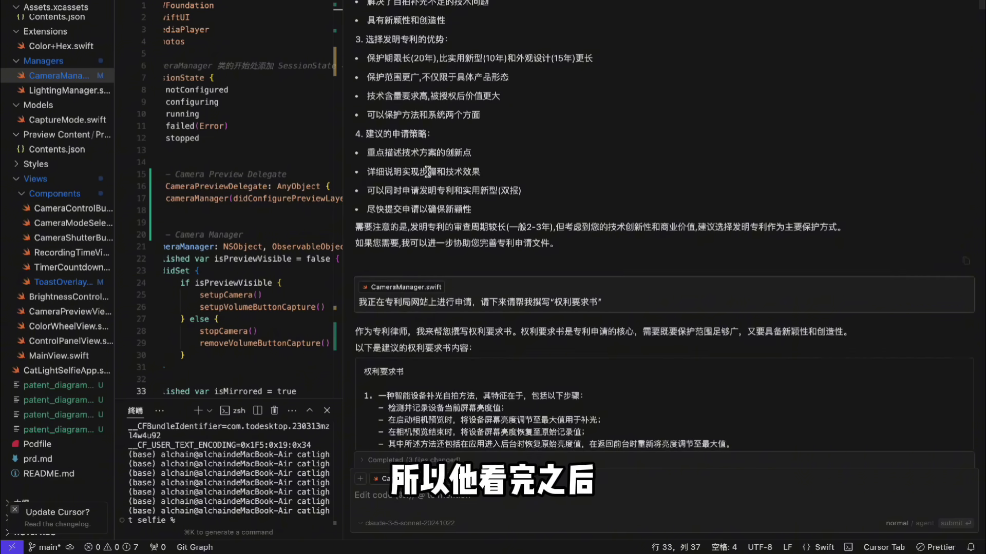
scroll(433, 237, down, 1)
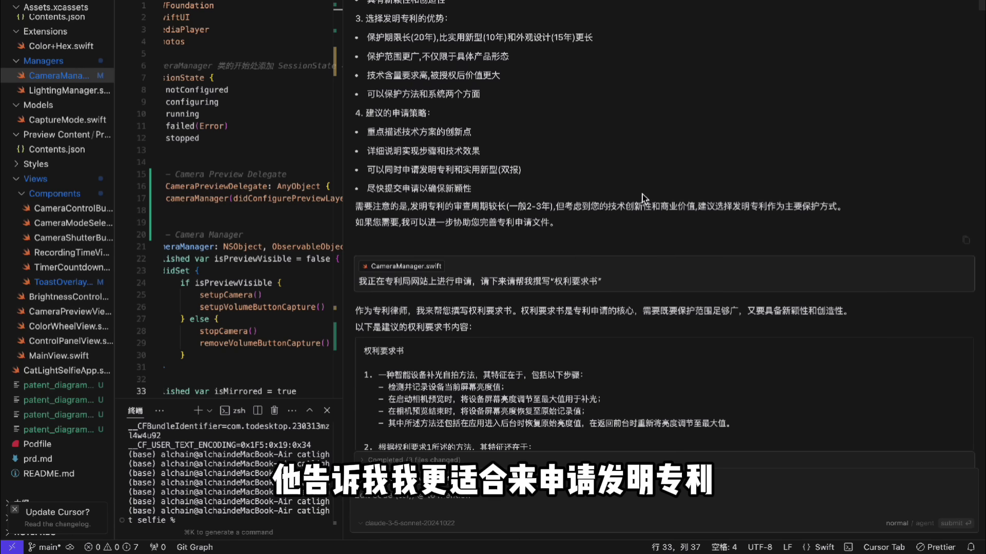
scroll(512, 132, down, 5)
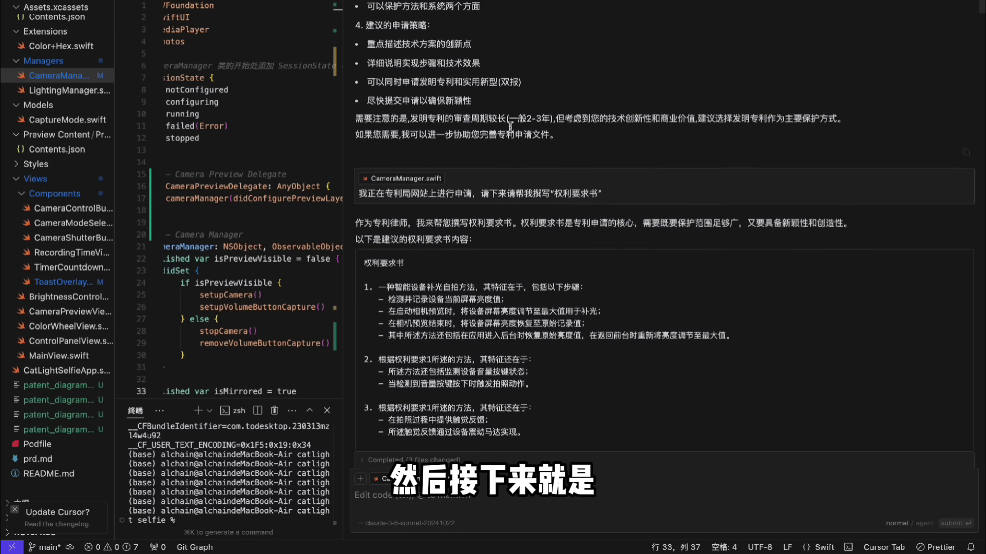
scroll(482, 123, up, 10)
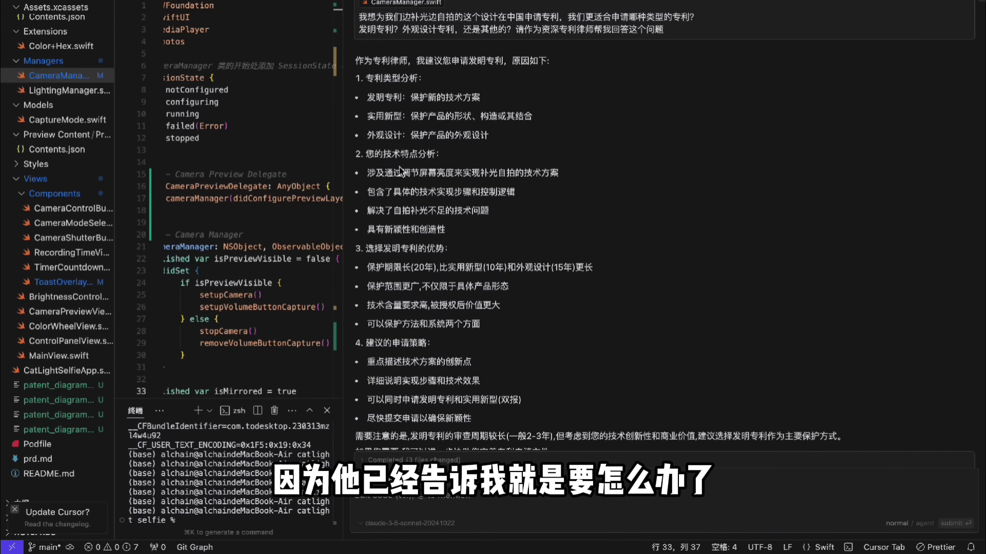
scroll(404, 169, down, 5)
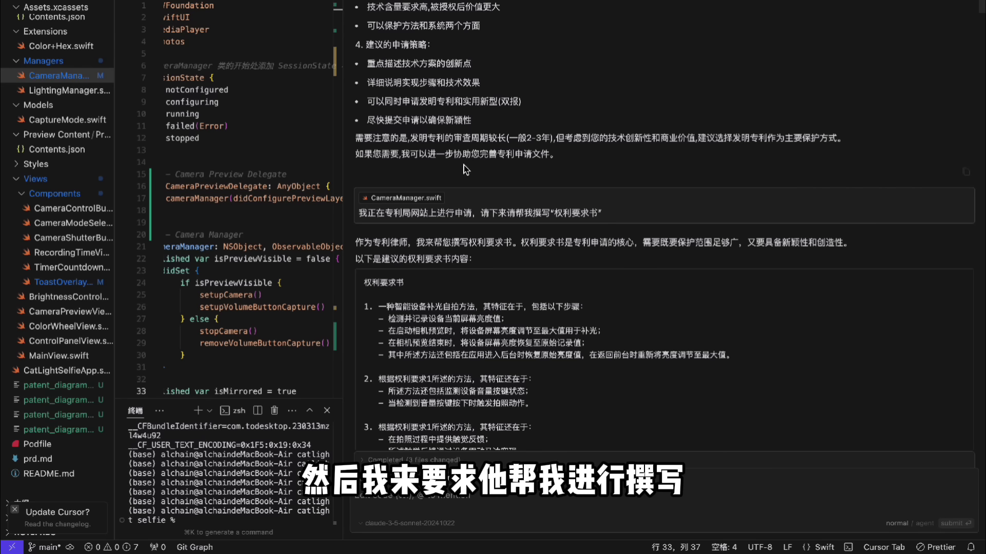
mouse_move(512, 297)
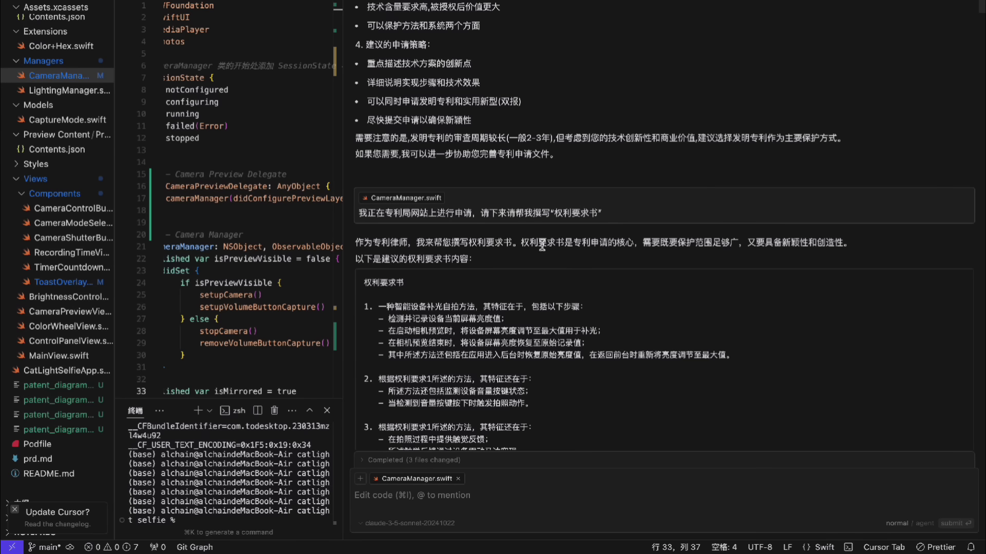
mouse_move(562, 221)
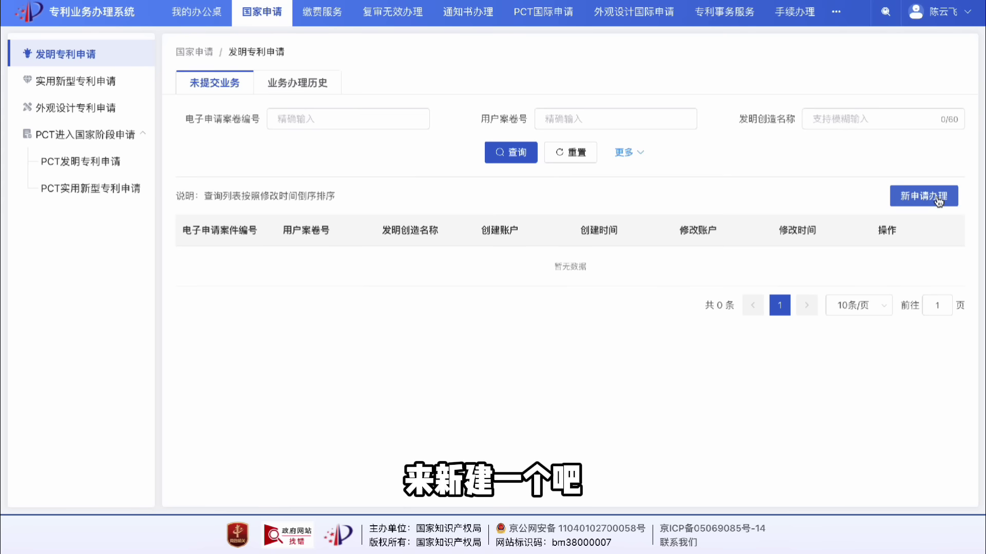
Step: In the 专利业务办理系统, start a new 发明专利 application and look through the sections of its 发明专利请求书 form
click(939, 202)
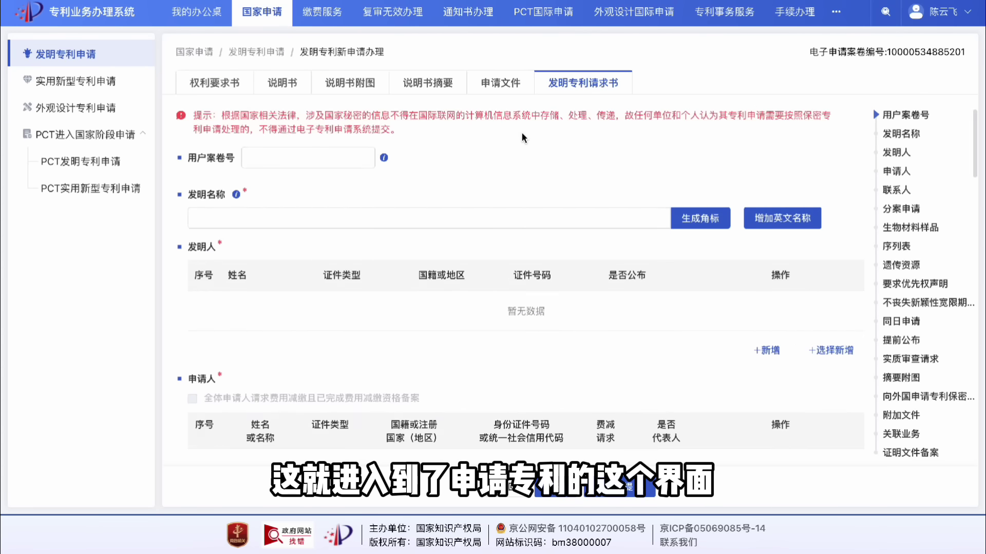
scroll(522, 132, down, 10)
scroll(522, 132, down, 3)
scroll(522, 132, up, 15)
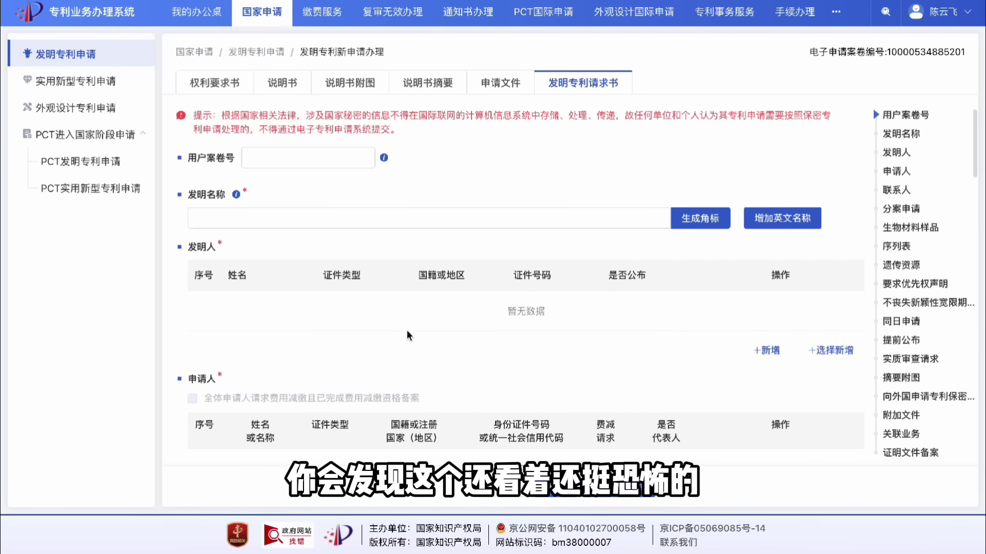
scroll(407, 335, down, 4)
scroll(407, 335, down, 5)
scroll(408, 335, up, 6)
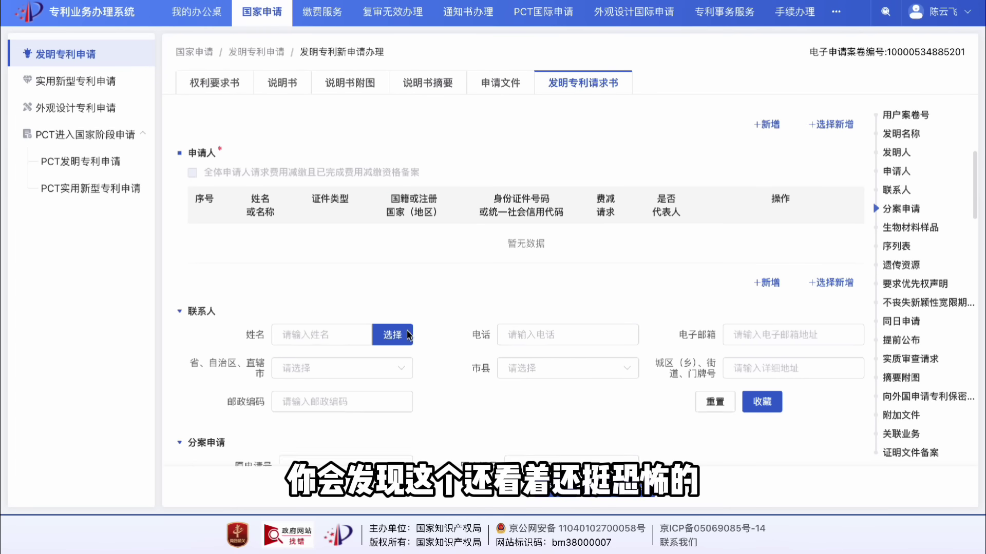
scroll(407, 335, up, 2)
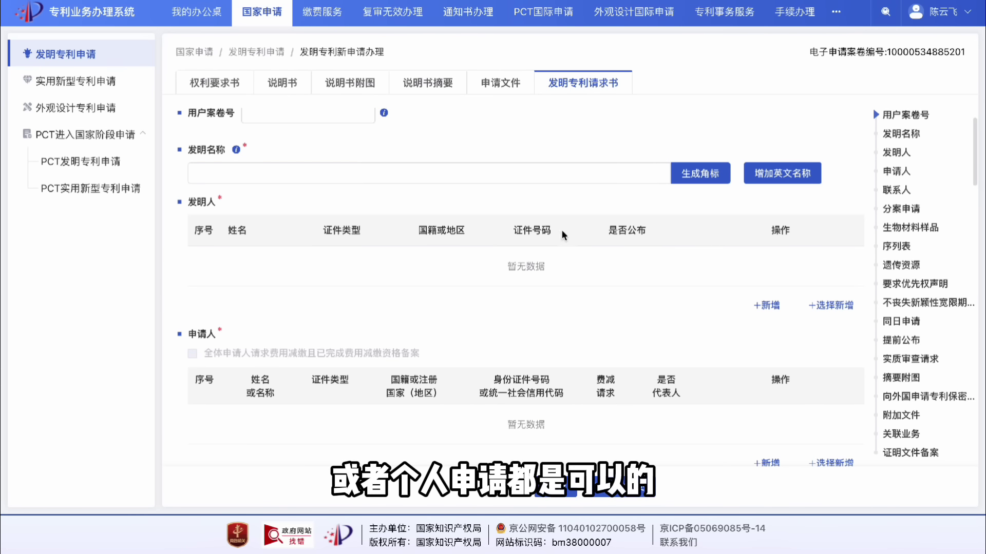
mouse_move(939, 15)
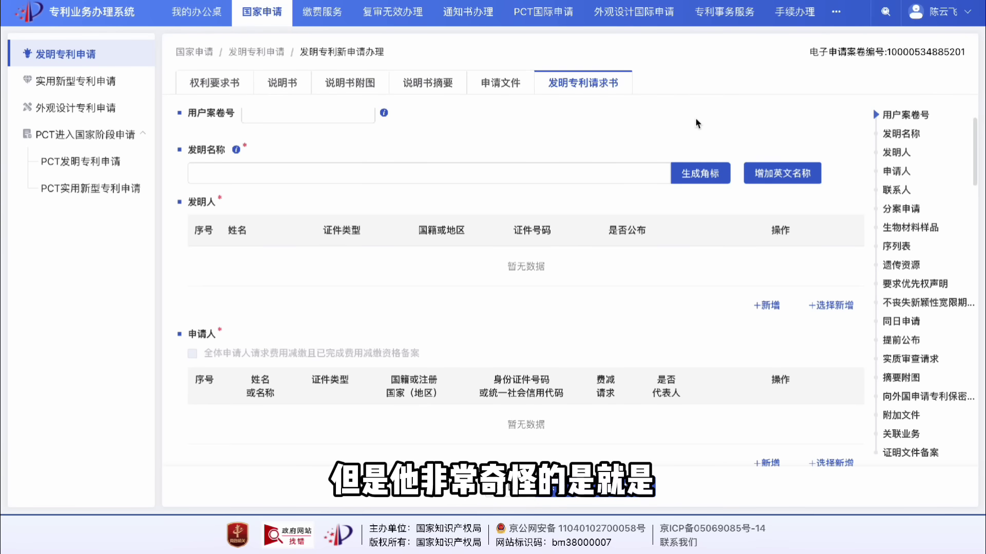
scroll(695, 118, down, 1)
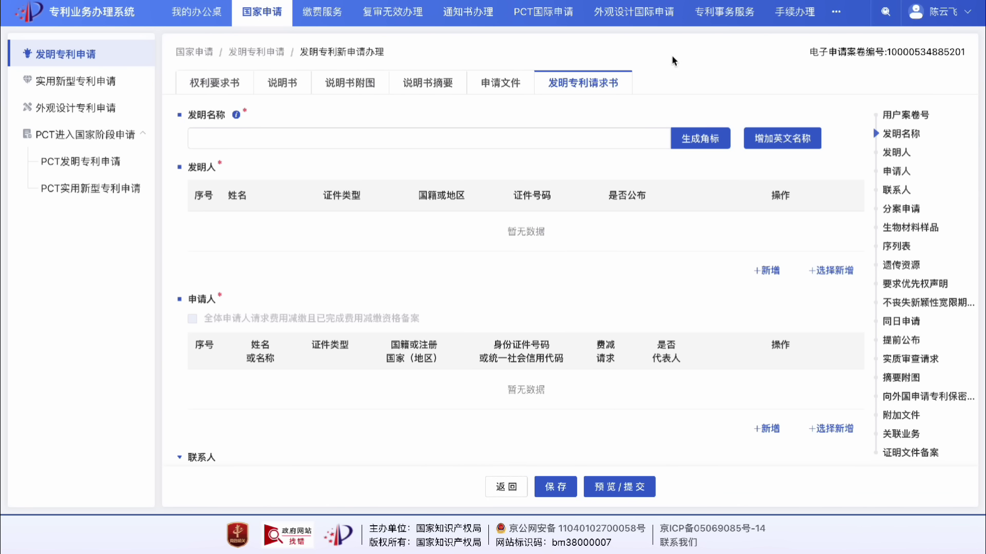
scroll(616, 205, down, 1)
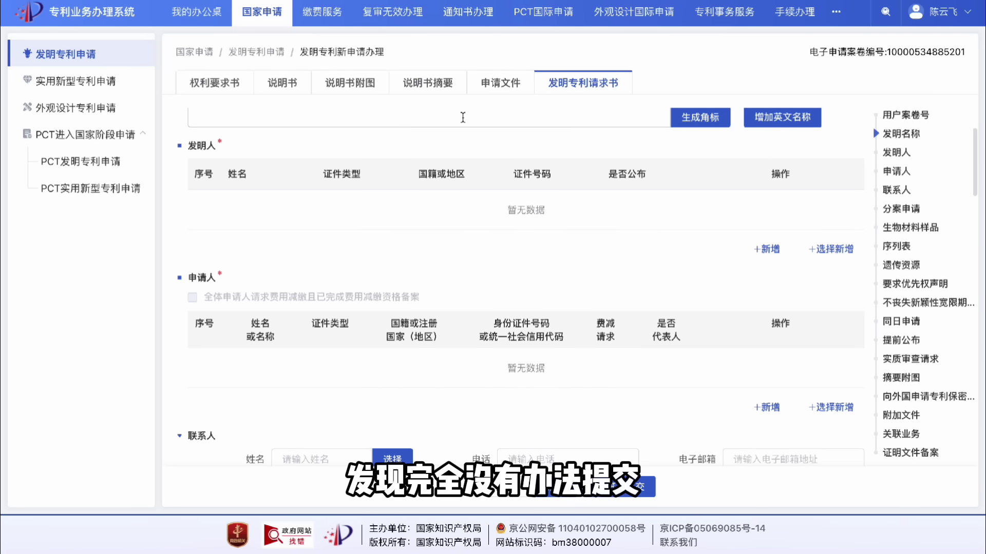
scroll(464, 120, down, 1)
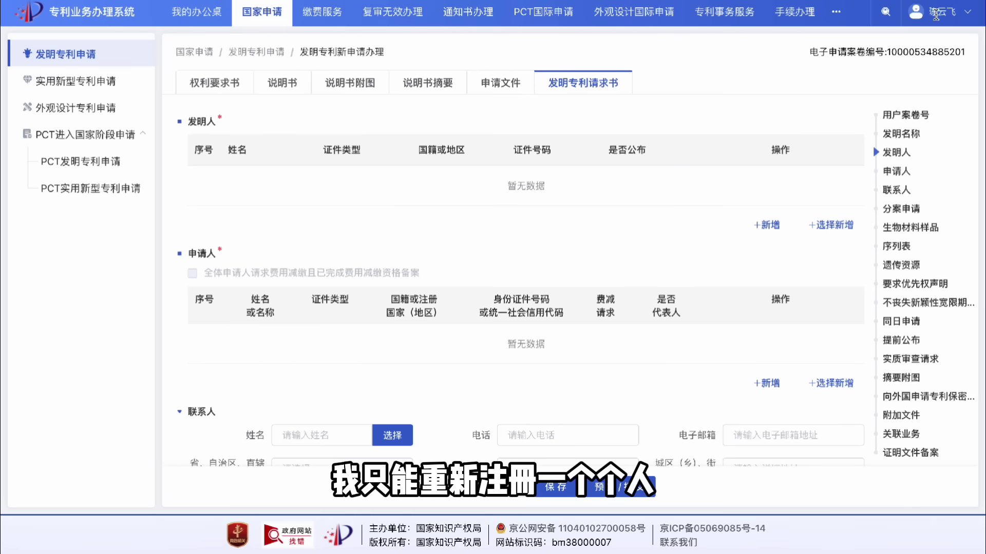
scroll(595, 138, up, 5)
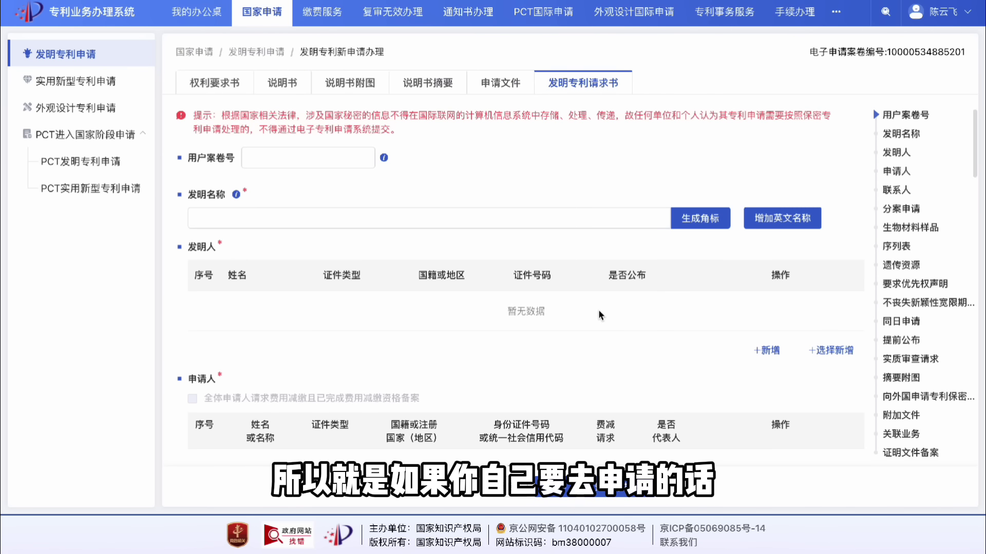
scroll(601, 315, down, 1)
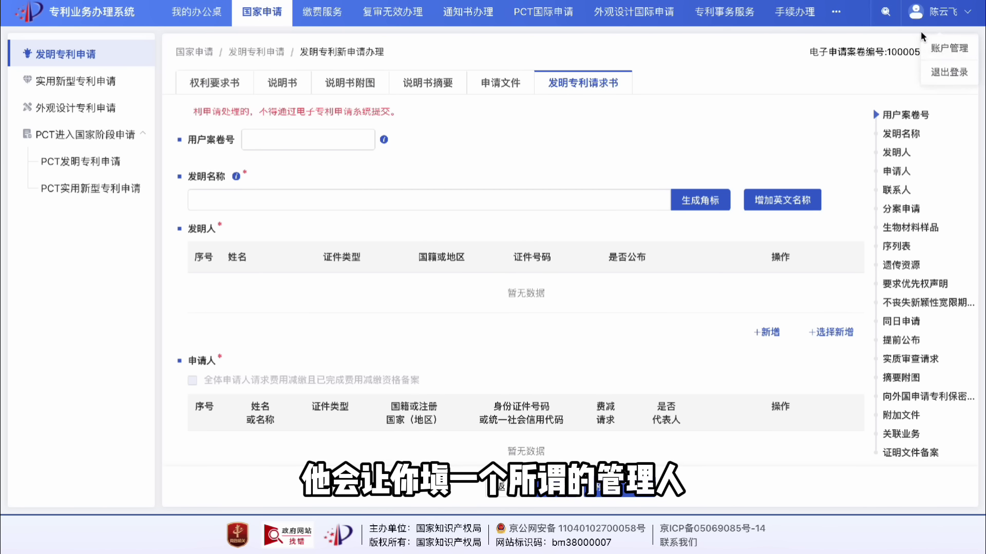
scroll(688, 175, down, 1)
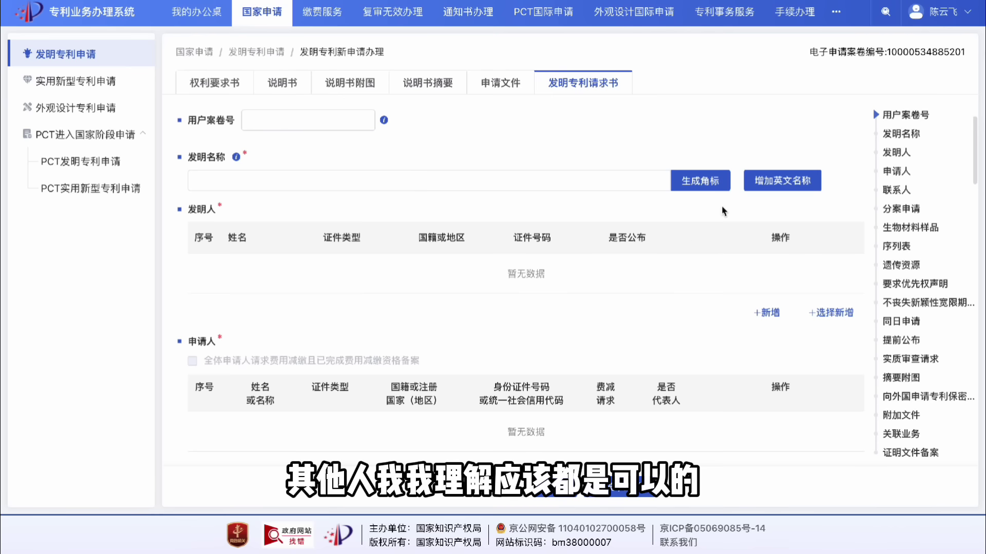
Step: Look over the 发明人, 申请人 and 联系人 sections of the 发明专利请求书 form
scroll(723, 211, down, 3)
scroll(722, 209, down, 3)
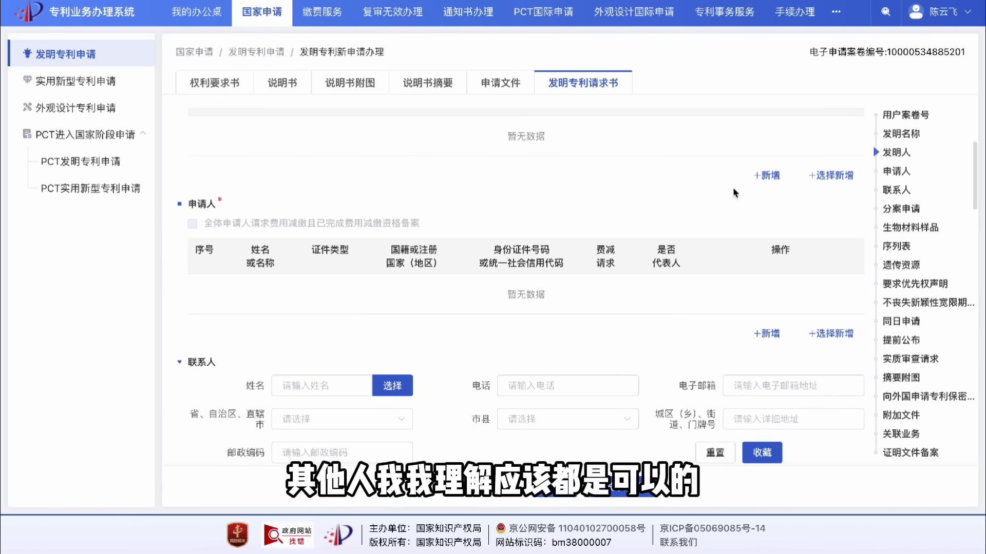
scroll(564, 250, down, 2)
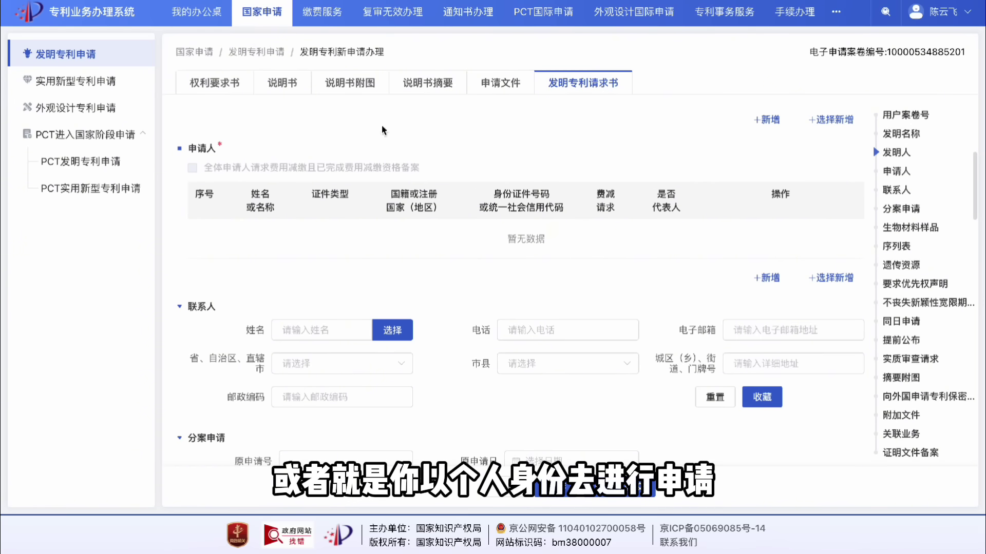
Step: Add an empty third claim after claim 2 in the 权利要求书 and an empty paragraph at the end of the 说明书
click(207, 94)
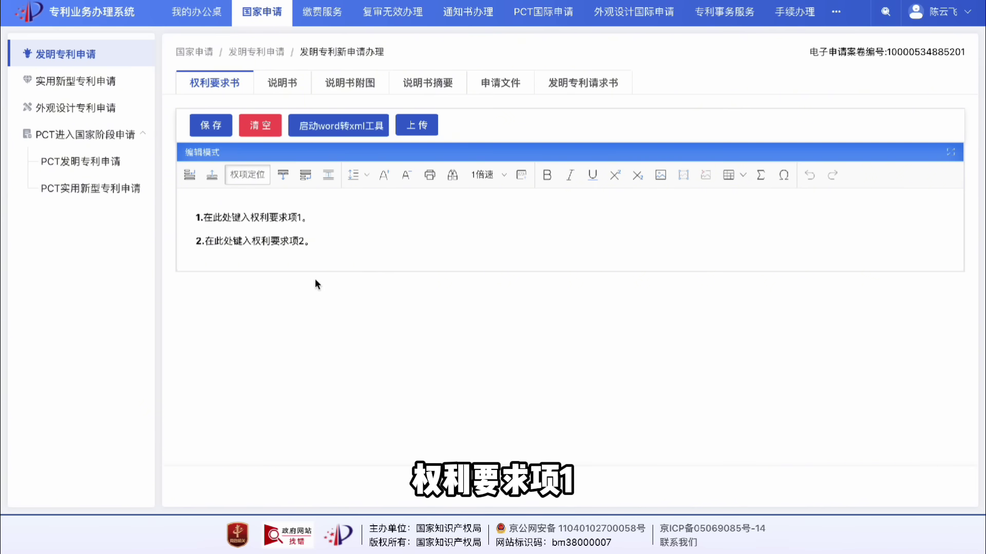
click(330, 243)
key(Return)
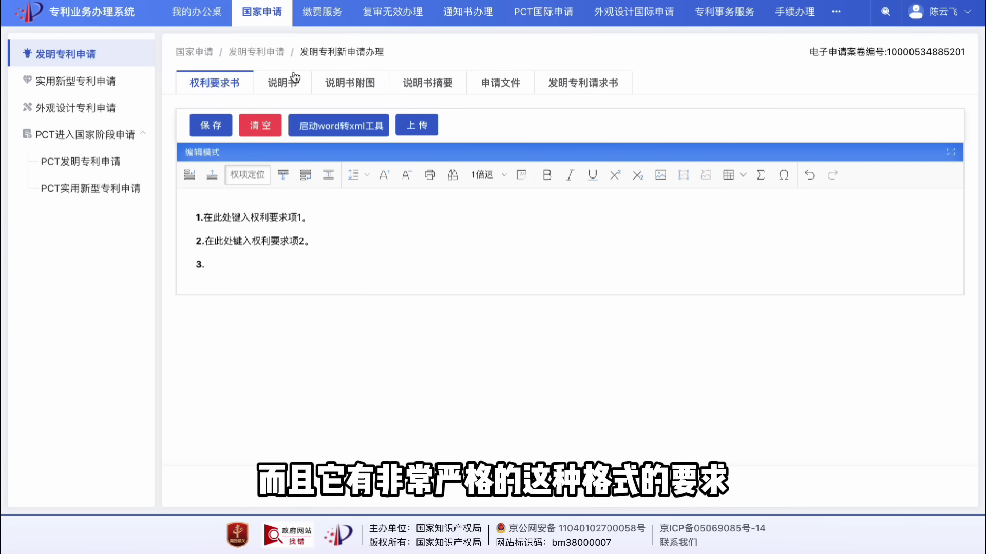
click(283, 83)
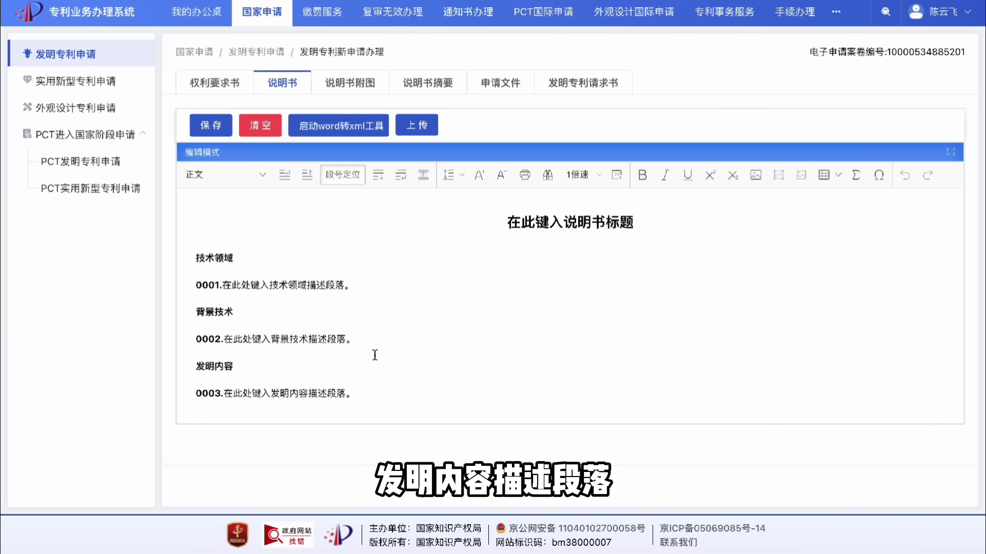
key(Return)
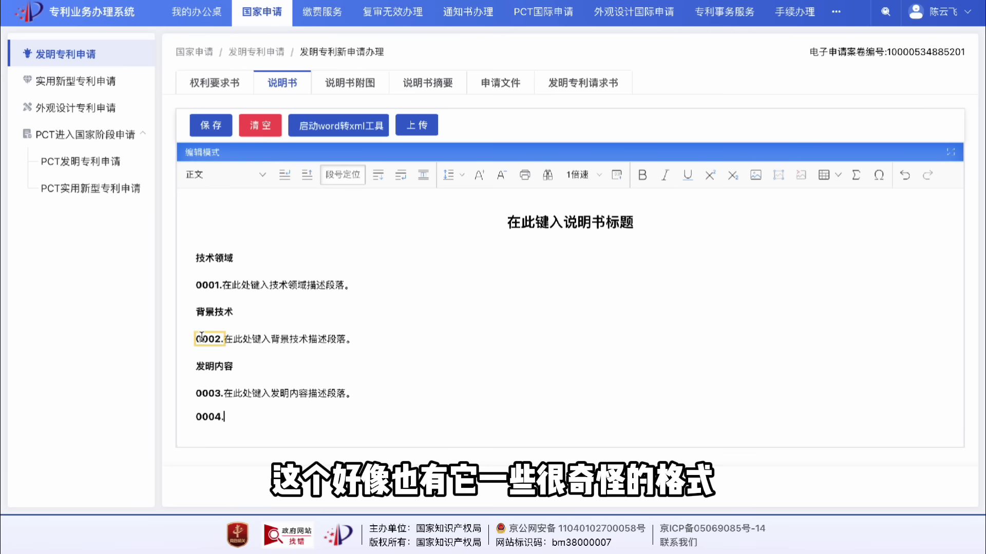
Step: Look through the 说明书附图, 说明书摘要 and 申请文件 sections of the application, and return to the 权利要求书
click(337, 87)
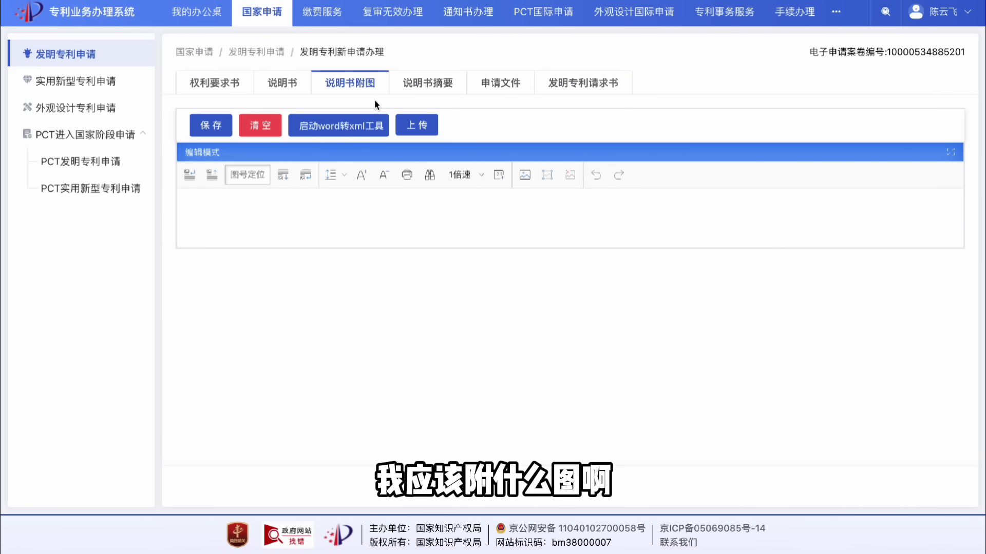
click(413, 91)
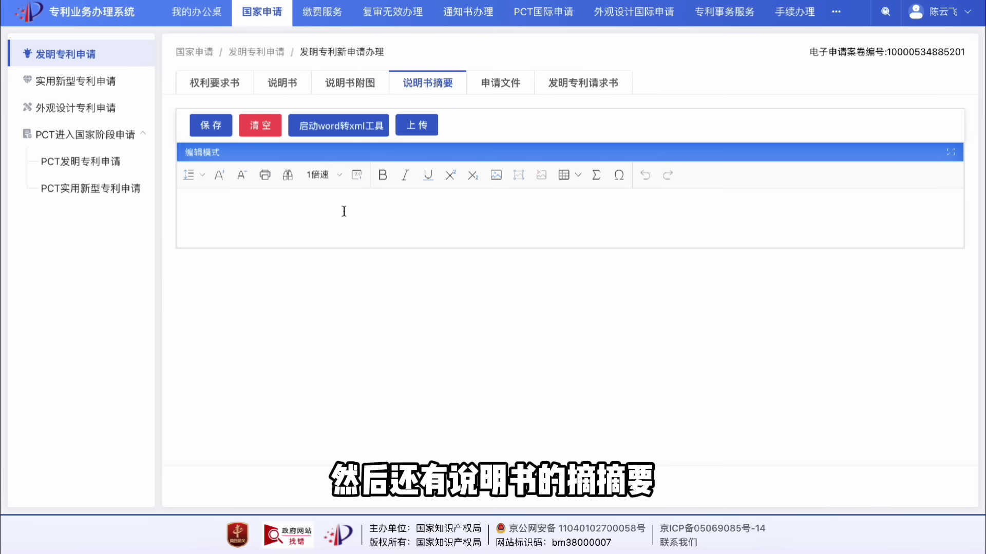
click(508, 224)
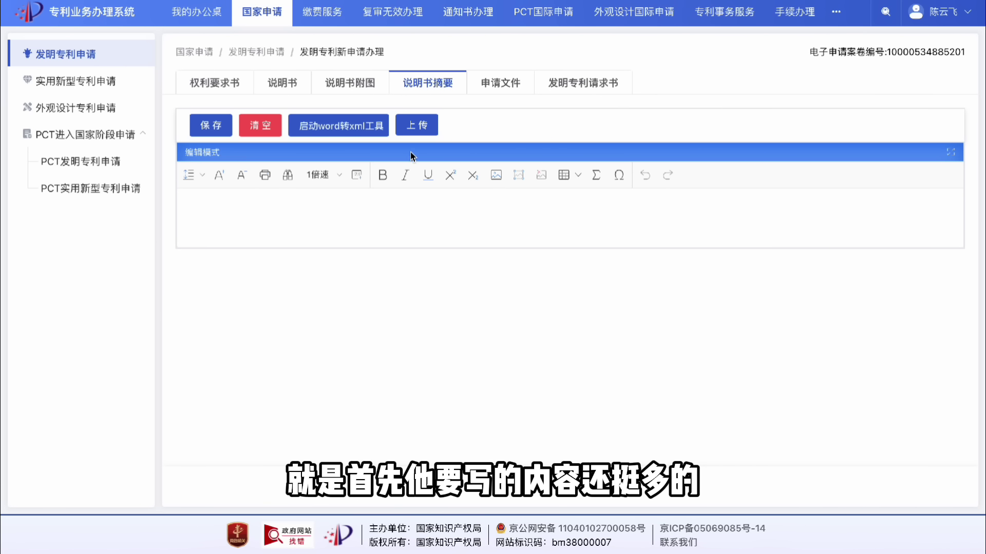
click(239, 95)
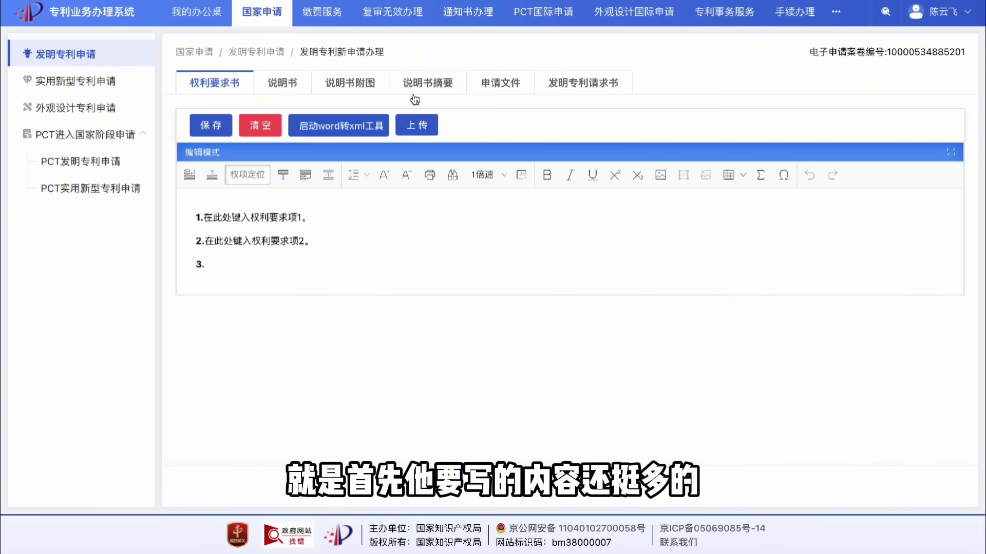
click(521, 91)
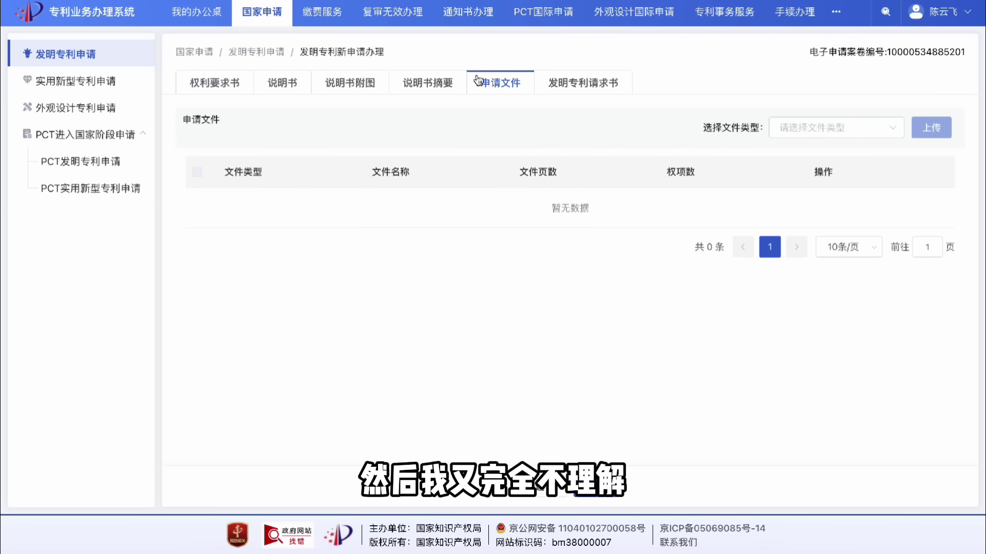
click(210, 84)
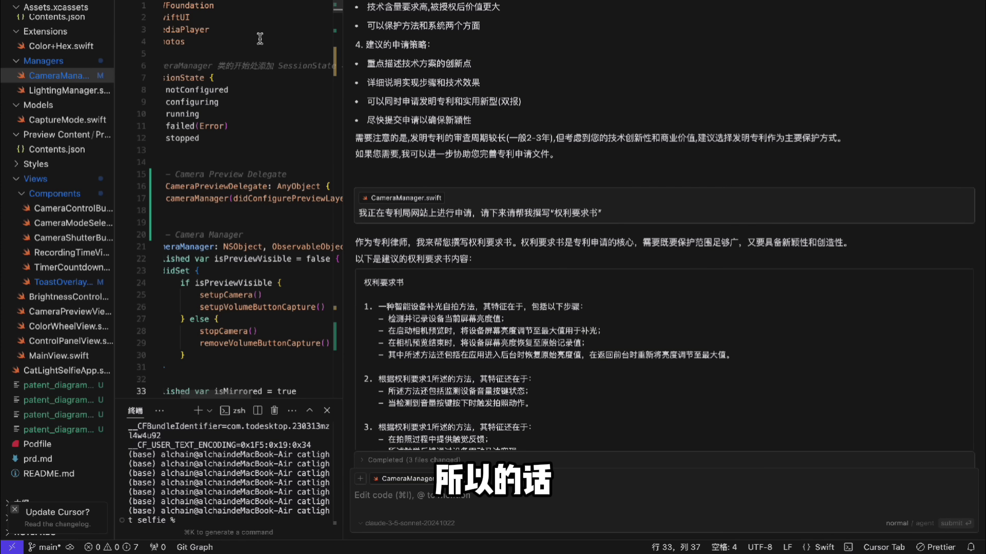
Step: In Cursor, check which AI models are available for the chat and keep claude-3-5-sonnet-20241022
scroll(488, 176, up, 1)
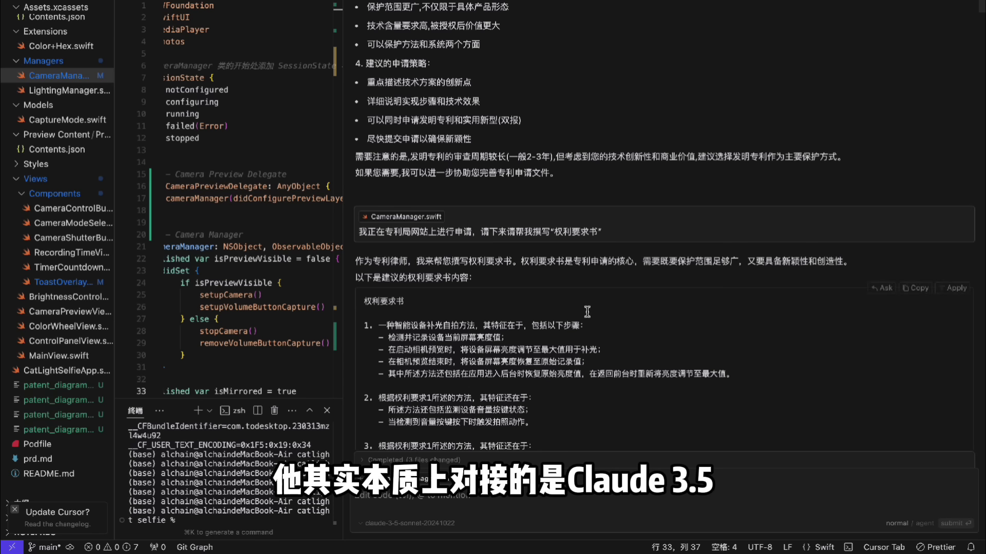
click(445, 524)
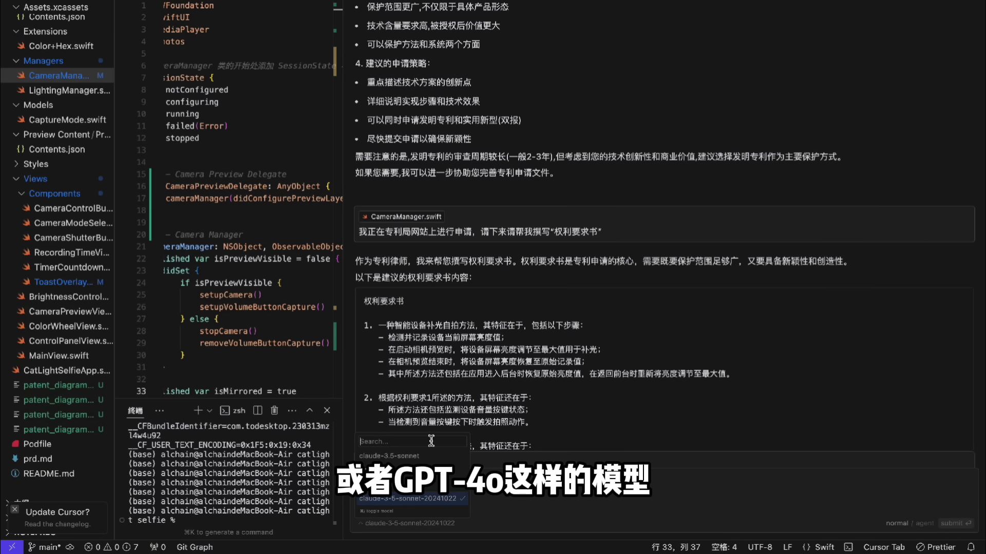
click(565, 280)
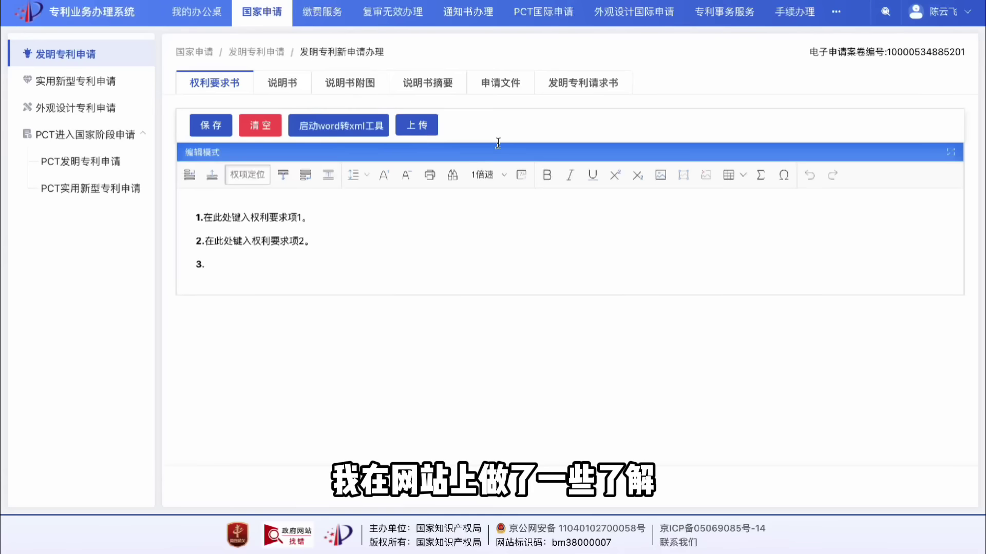
Step: In the 专利业务办理系统, review the 说明书 and 说明书附图 sections and return to the 权利要求书
click(281, 83)
click(219, 85)
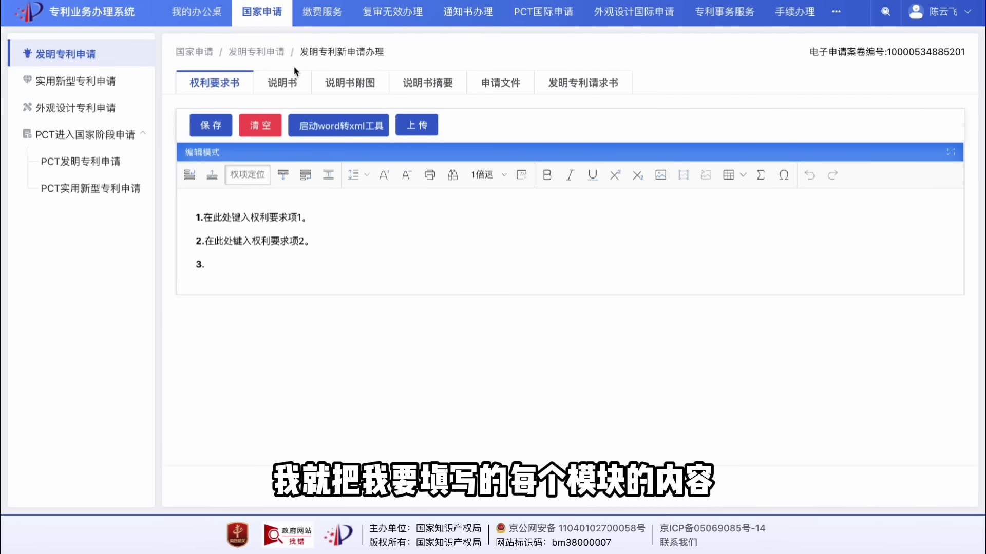
click(282, 87)
click(325, 85)
click(215, 85)
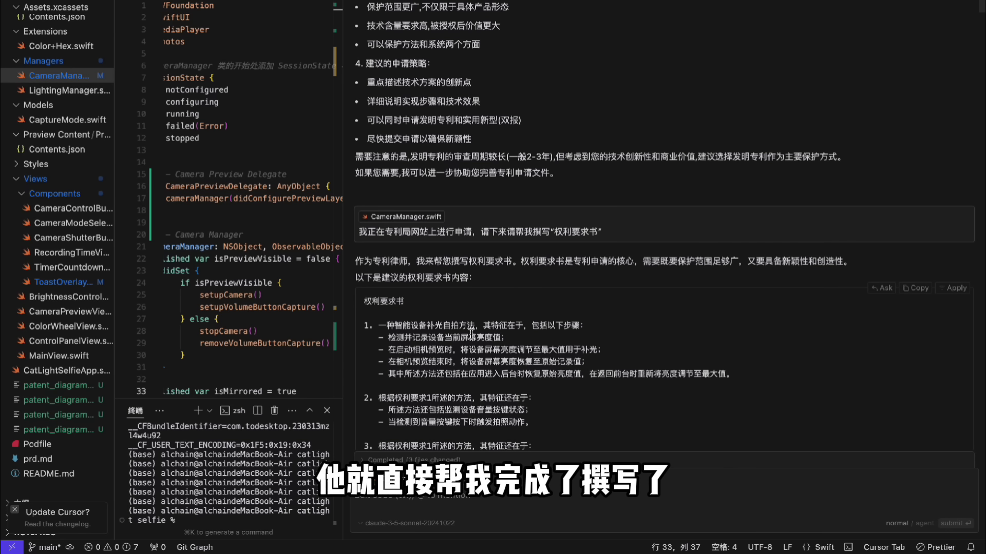
Step: In Cursor, review the prompt asking a senior patent lawyer which patent type suits the fill-light selfie design in China
click(541, 231)
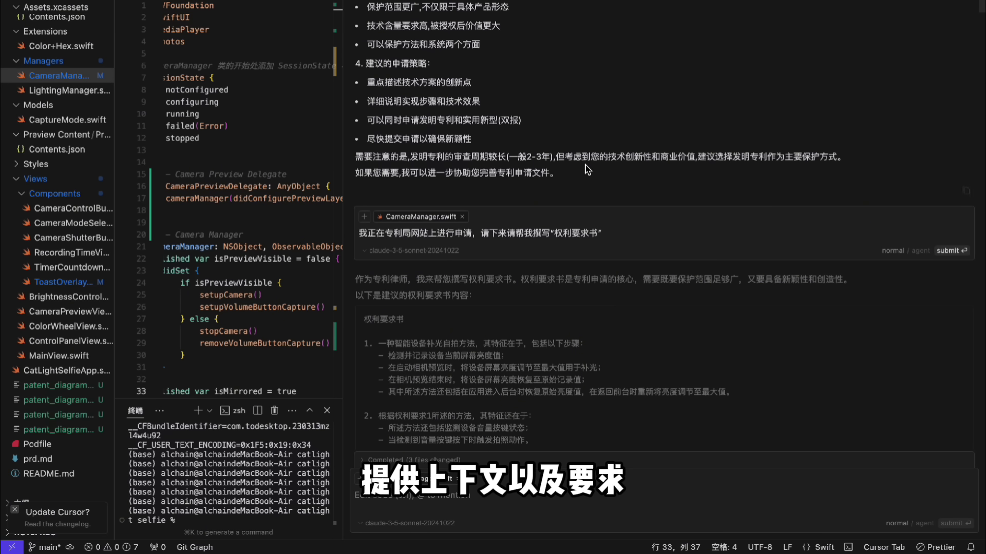
scroll(587, 169, up, 5)
click(539, 28)
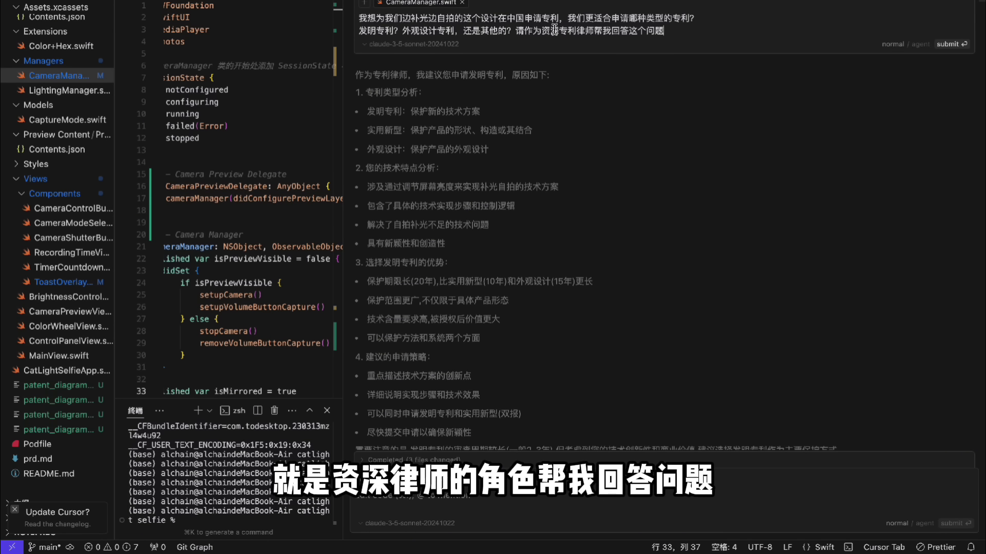
click(602, 73)
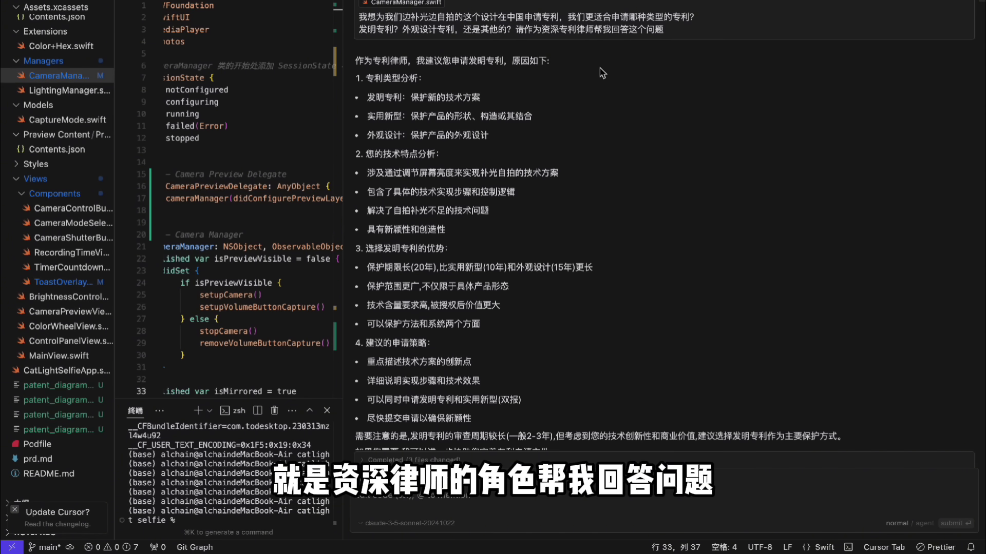
click(511, 17)
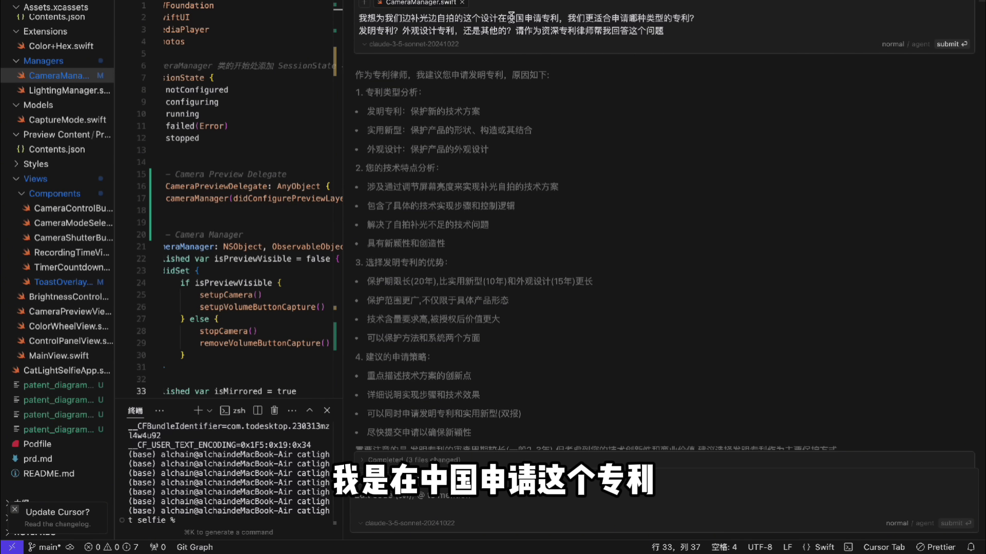
click(544, 73)
Step: Review the prompt requesting the patent claims, highlighting the term “权利要求书” in it, and leave it unedited
scroll(544, 73, down, 6)
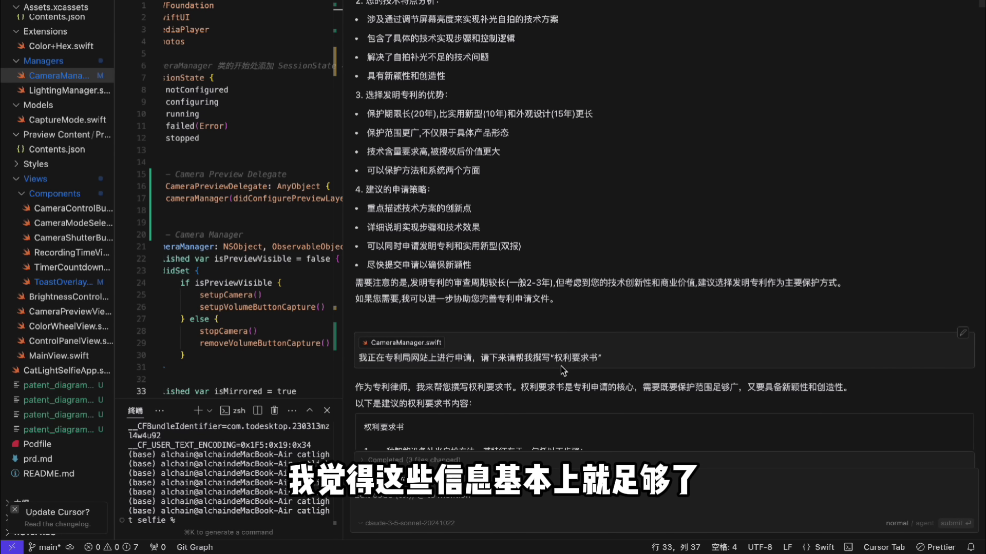
click(565, 362)
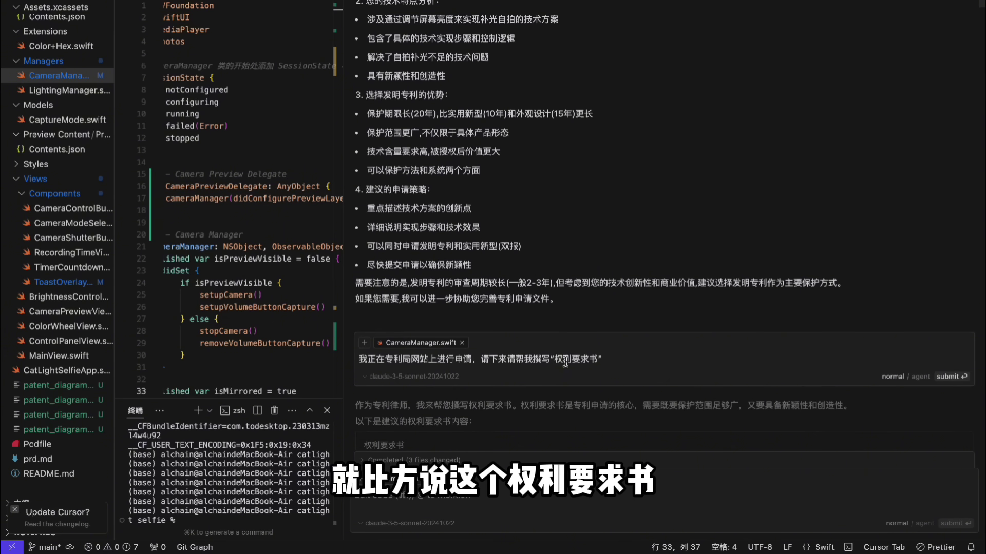
click(549, 358)
drag(550, 358, 612, 358)
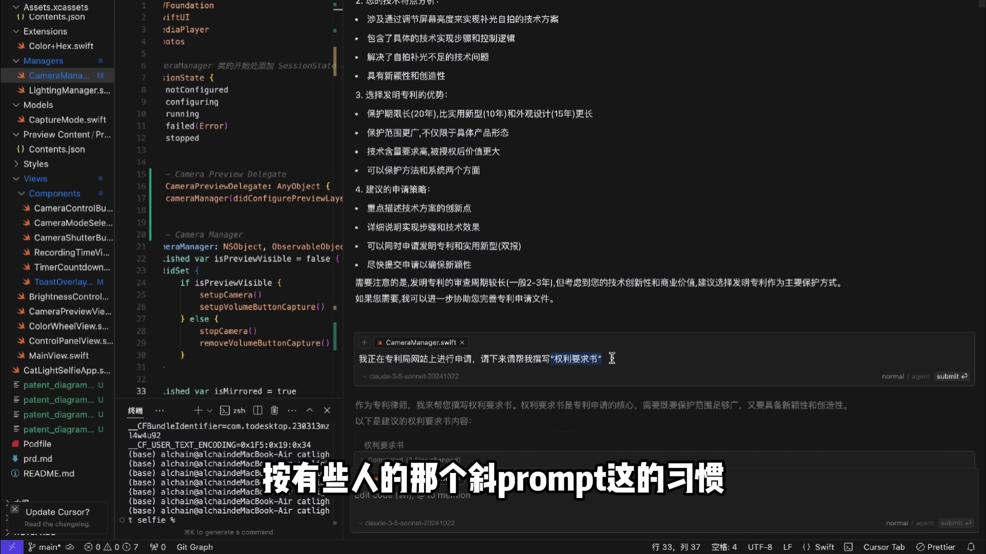
click(612, 359)
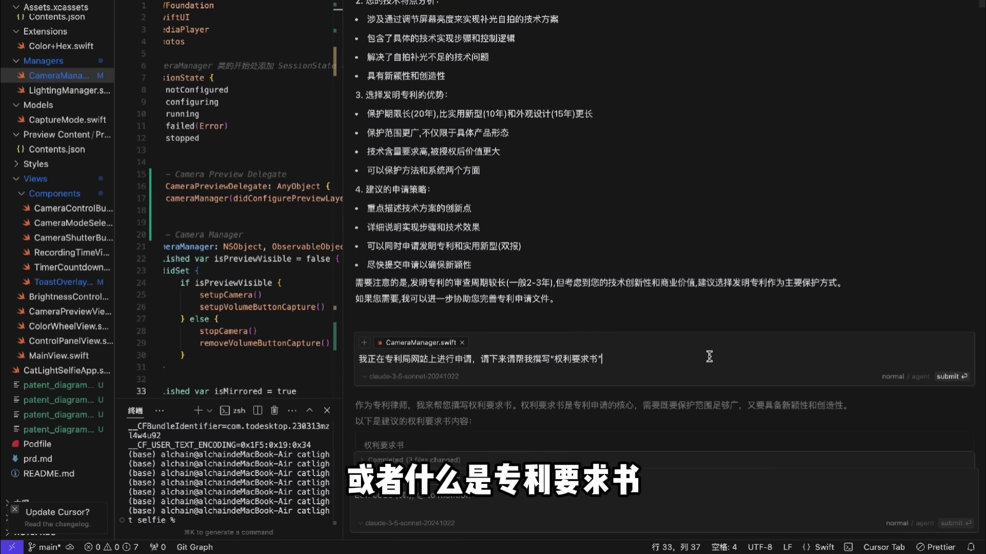
scroll(710, 356, down, 1)
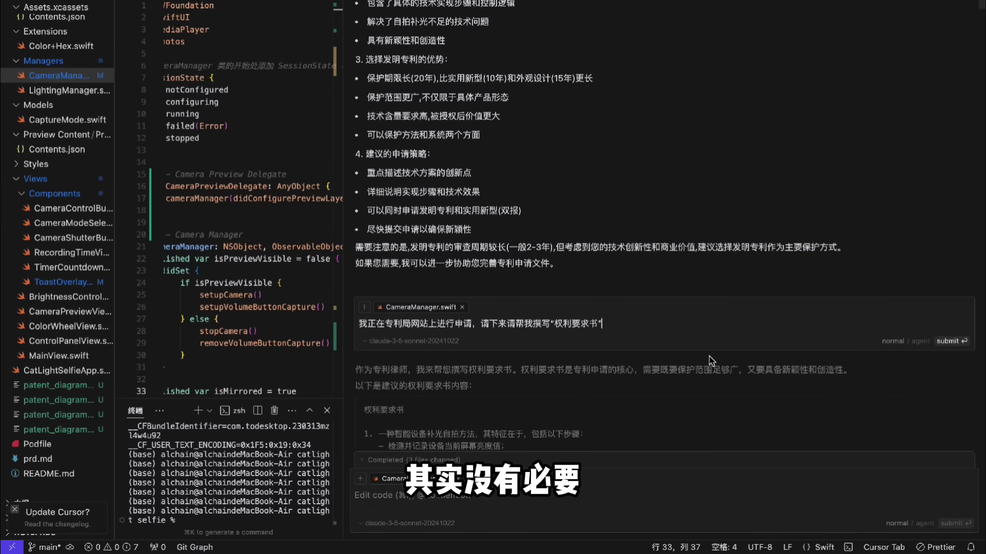
drag(550, 323, 606, 321)
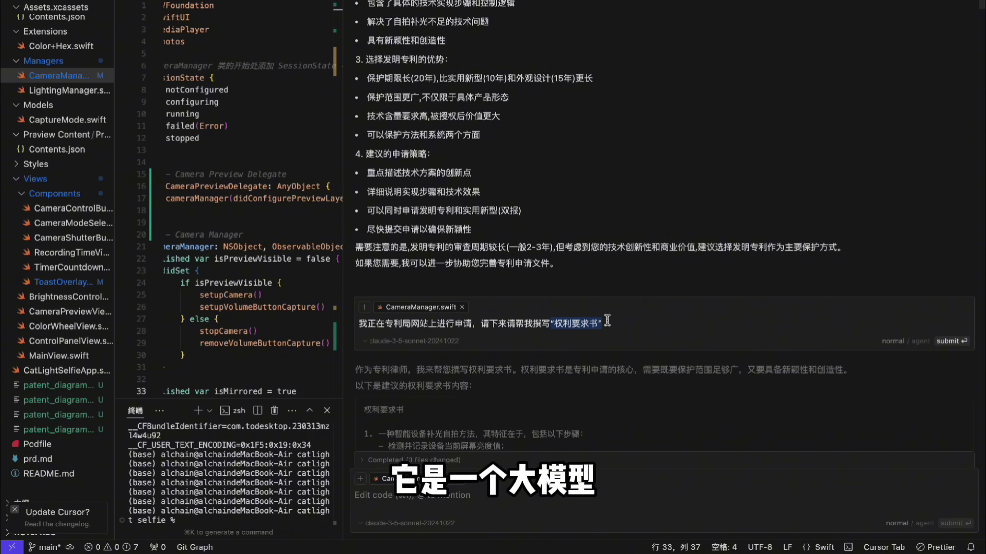
click(634, 258)
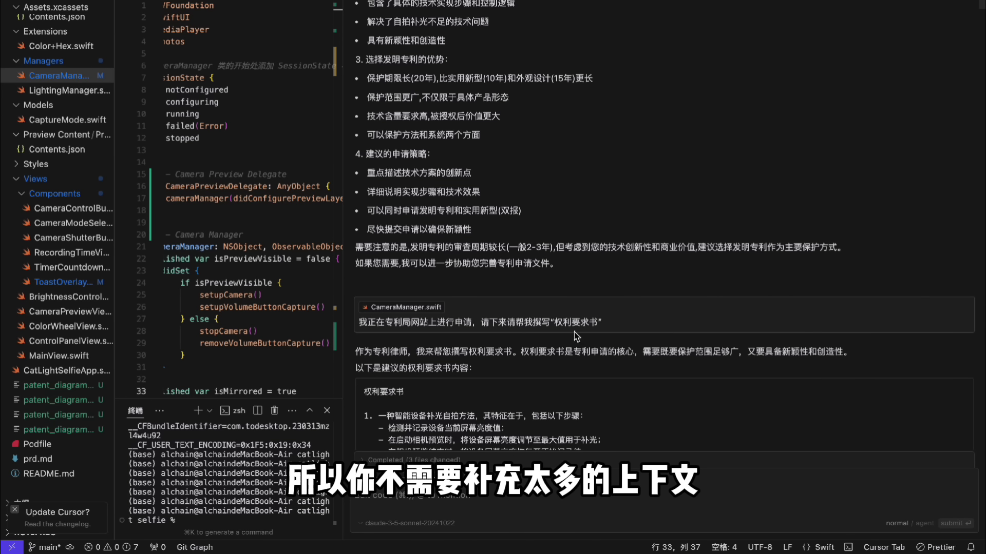
Step: Read the drafted 权利要求书 claims 1 to 7 and the explanation of how they are written
scroll(541, 341, down, 5)
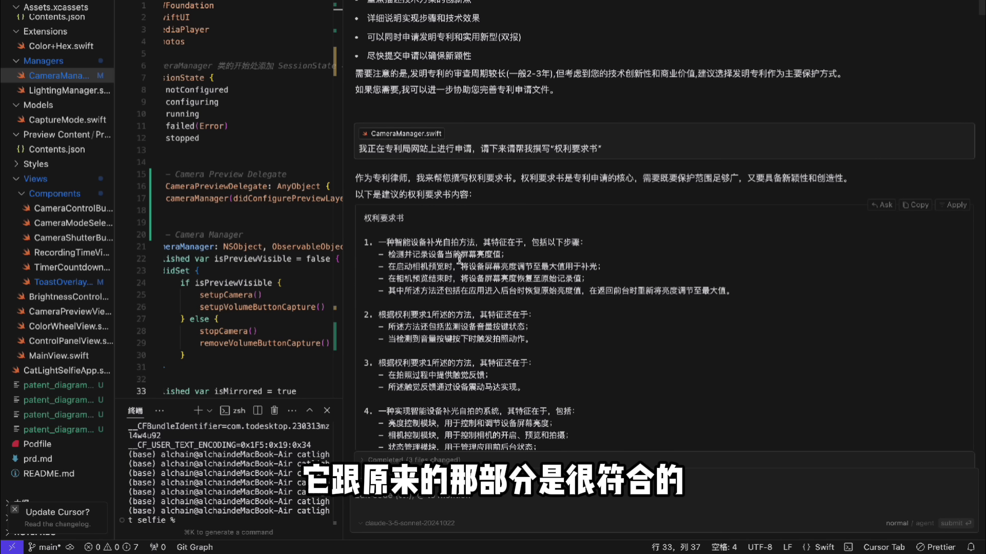
scroll(473, 304, down, 10)
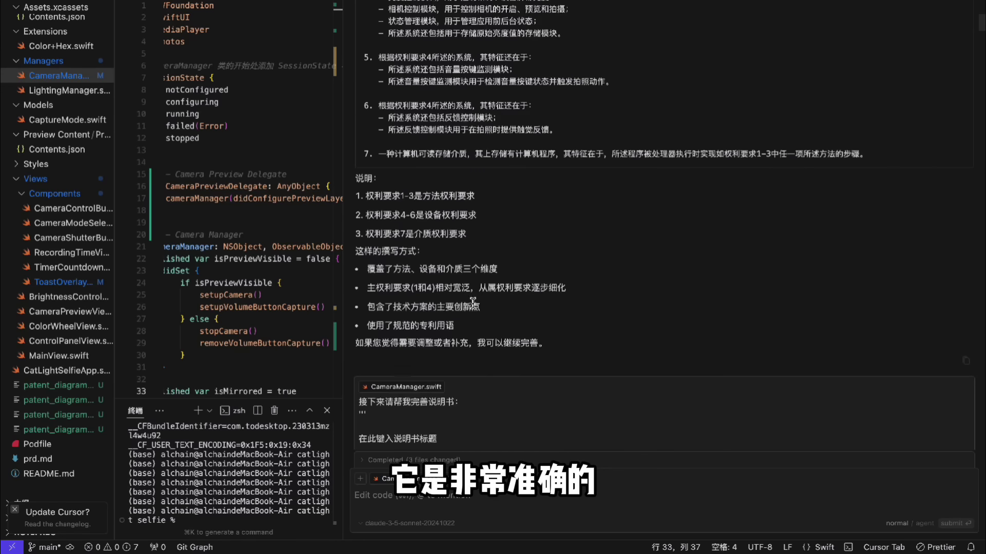
scroll(394, 117, down, 1)
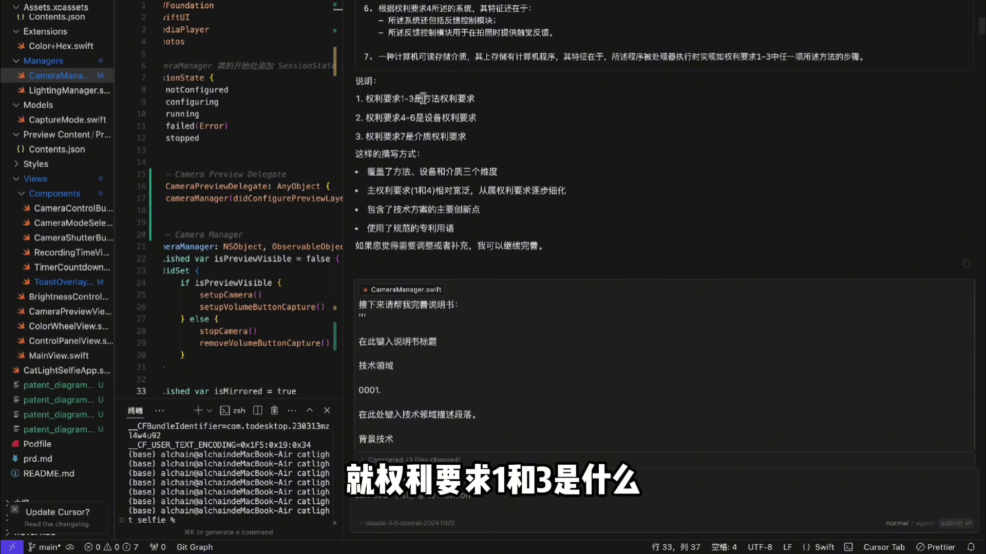
scroll(414, 138, down, 4)
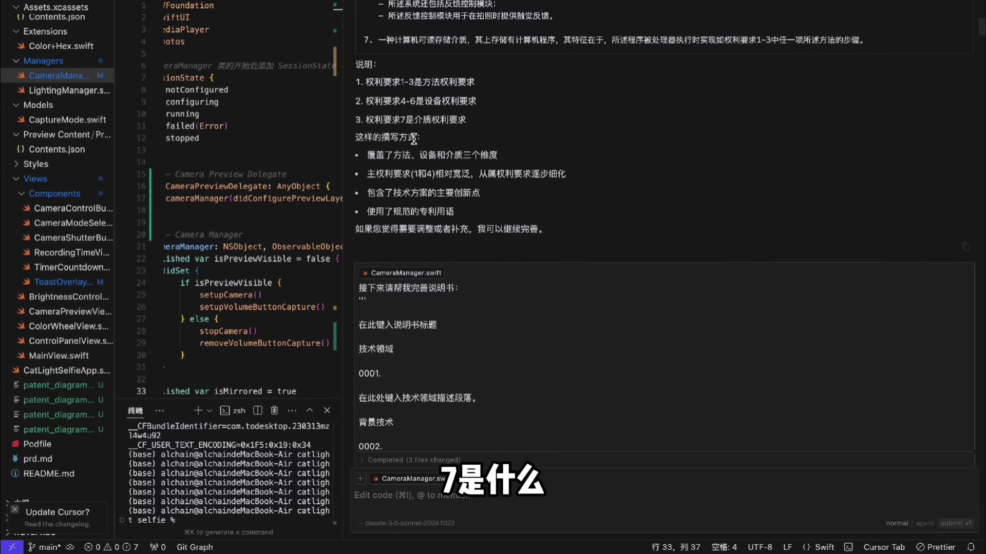
Step: Review the prompt containing the 说明书 template and read the drafted 技术领域, 背景技术 and 发明内容 sections
scroll(415, 143, down, 3)
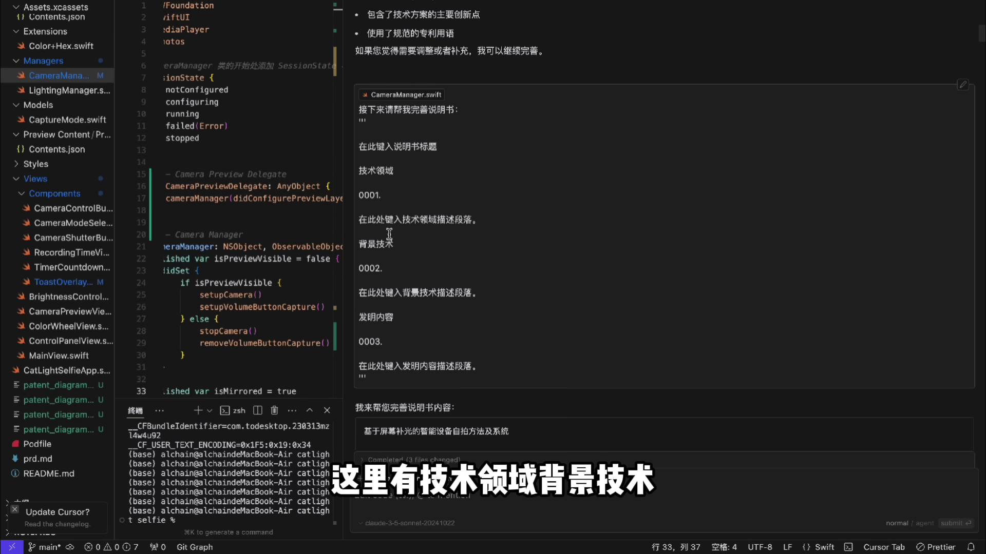
scroll(389, 233, down, 2)
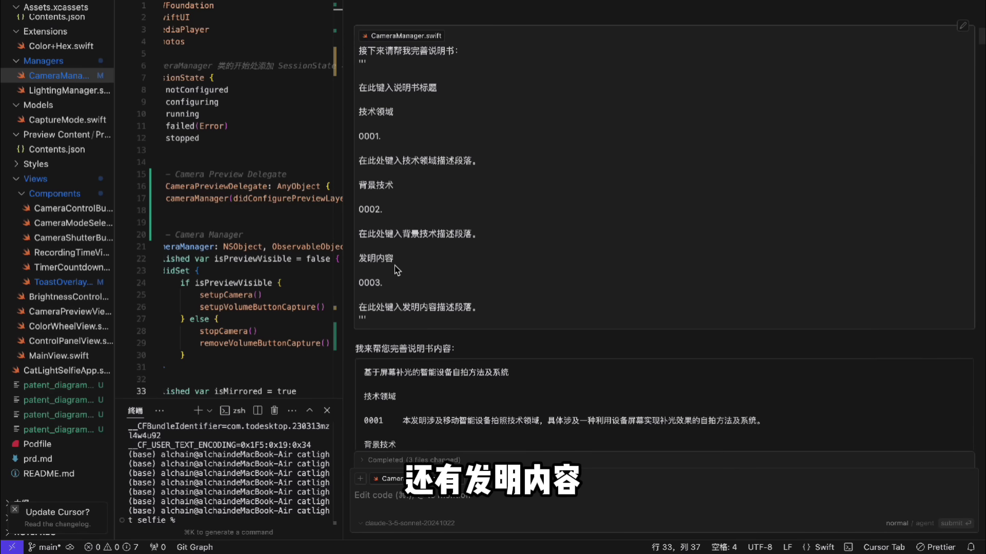
scroll(397, 271, down, 8)
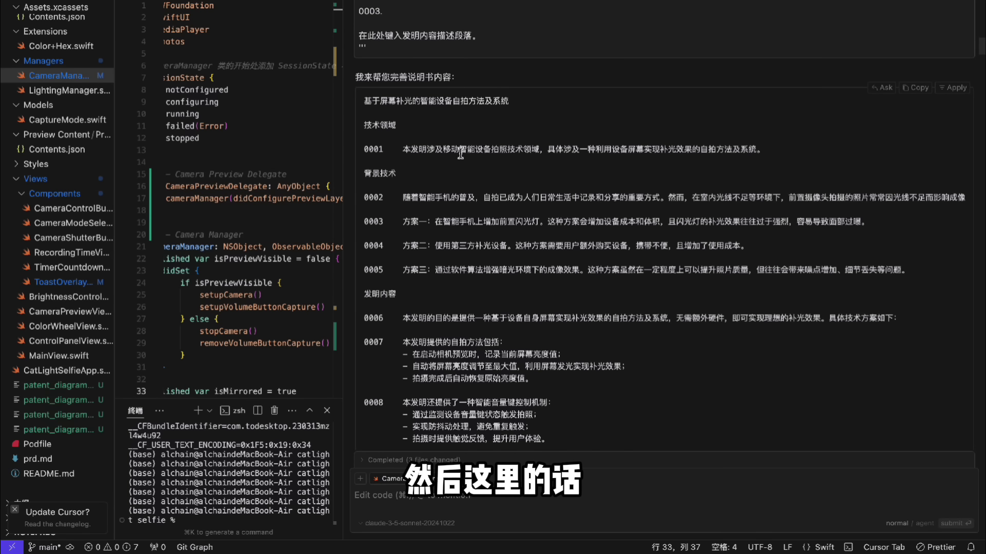
scroll(388, 247, up, 2)
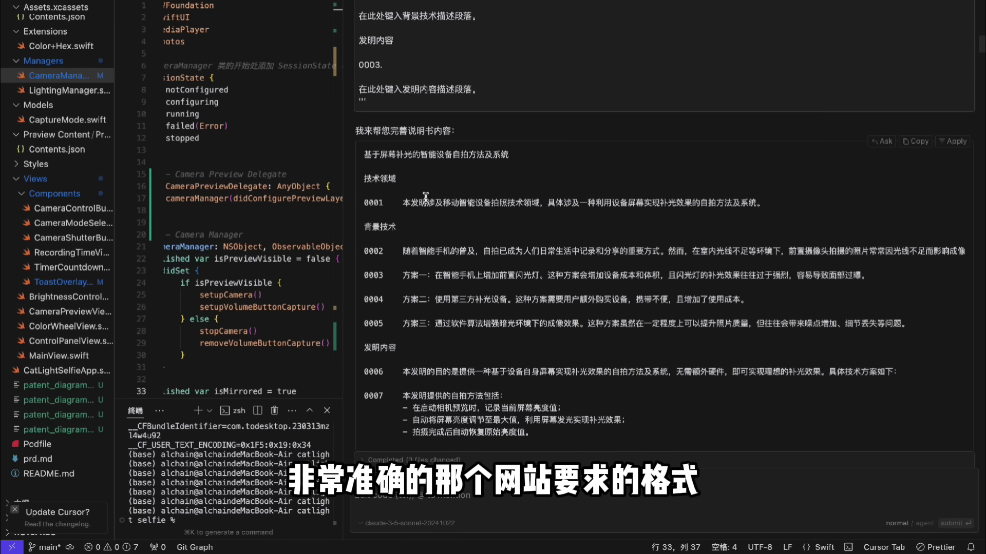
scroll(419, 282, up, 3)
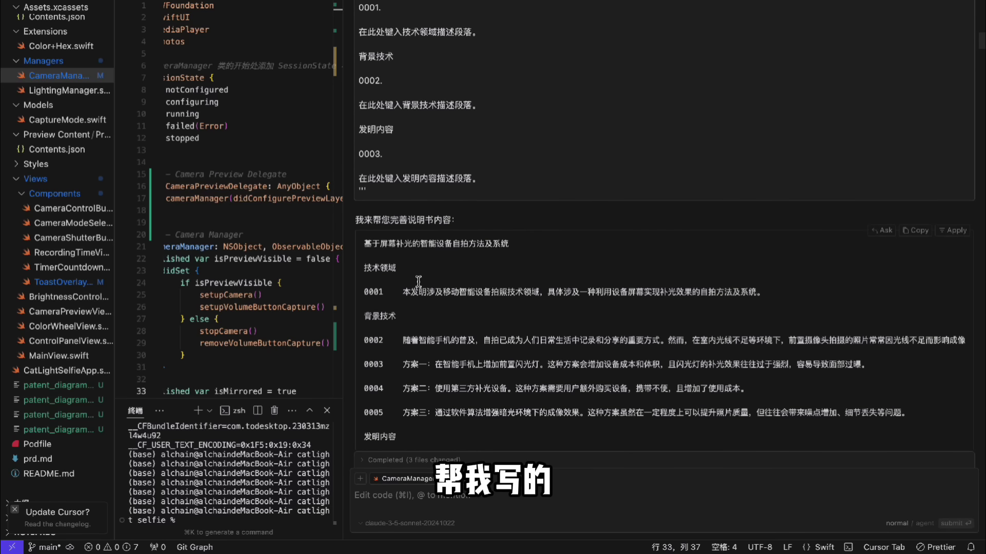
scroll(466, 296, up, 2)
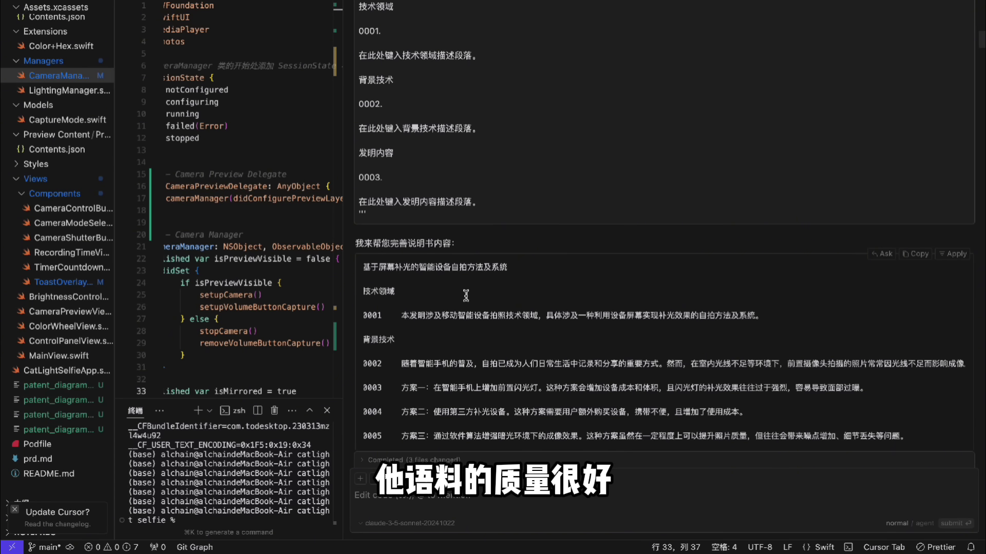
scroll(466, 296, down, 15)
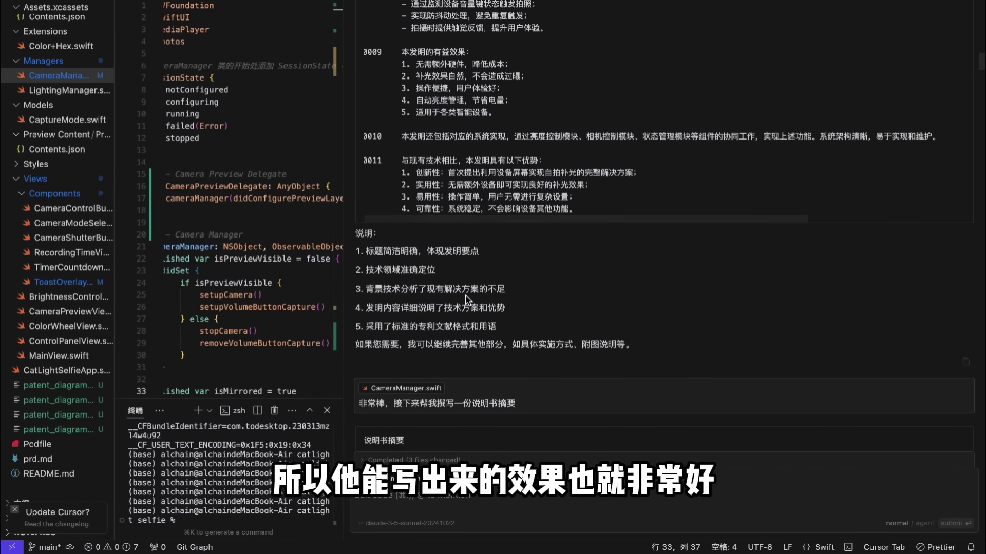
Step: Read the request for a 说明书摘要, the drafted abstract and the notes on how it is written
scroll(449, 256, down, 4)
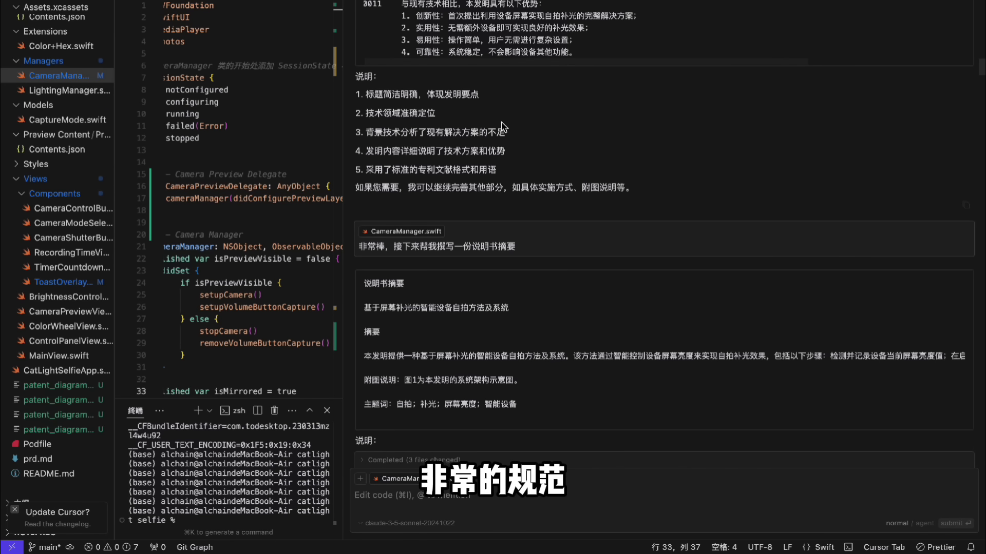
scroll(463, 187, down, 2)
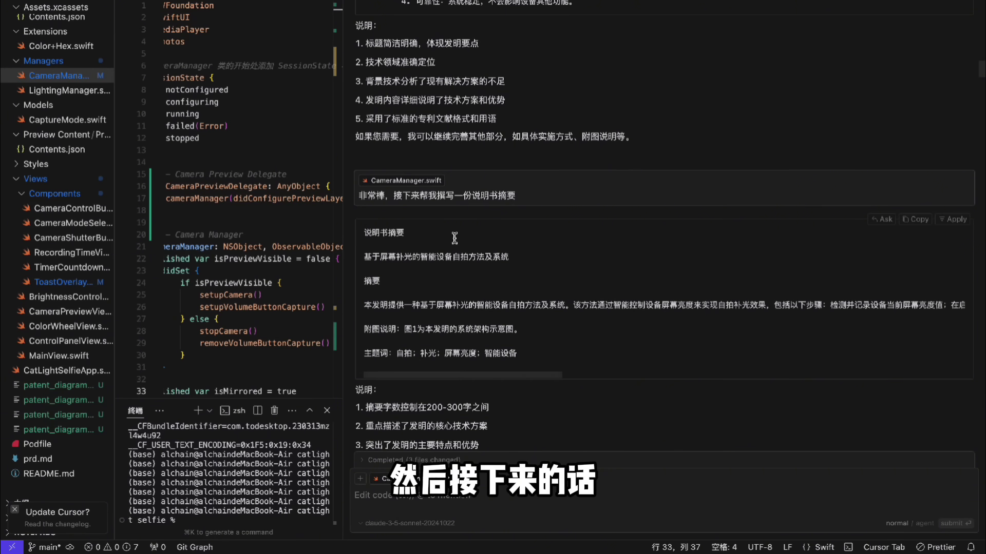
scroll(455, 237, down, 3)
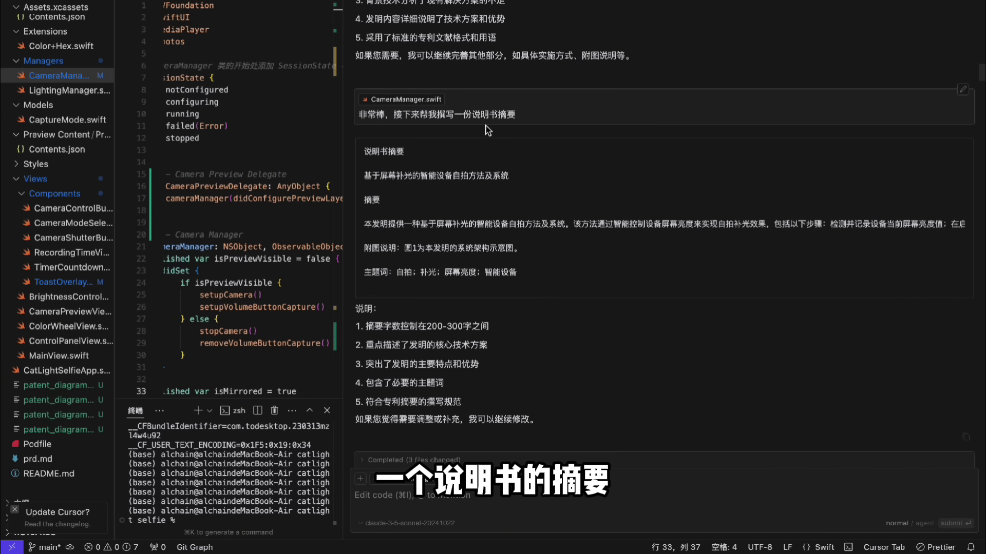
scroll(496, 187, down, 4)
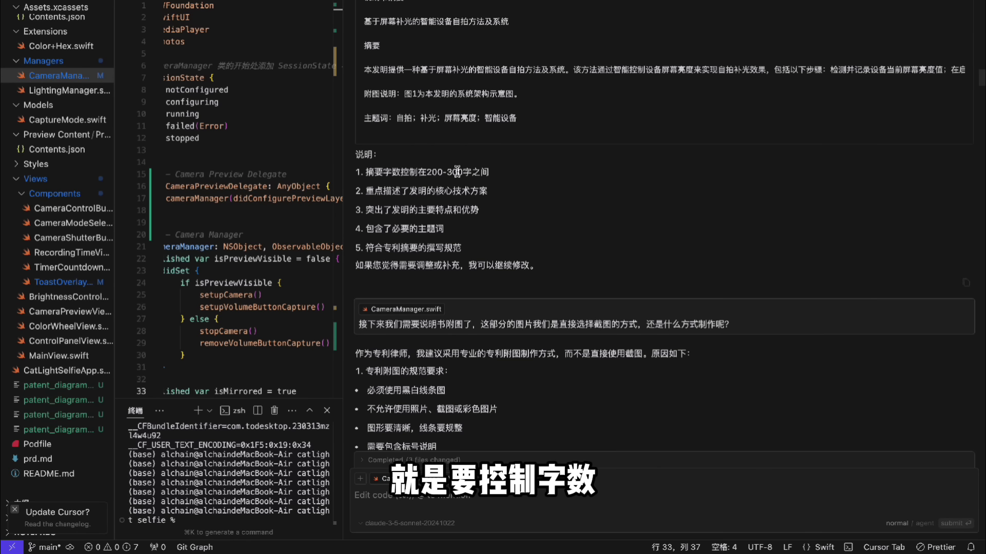
scroll(433, 136, down, 2)
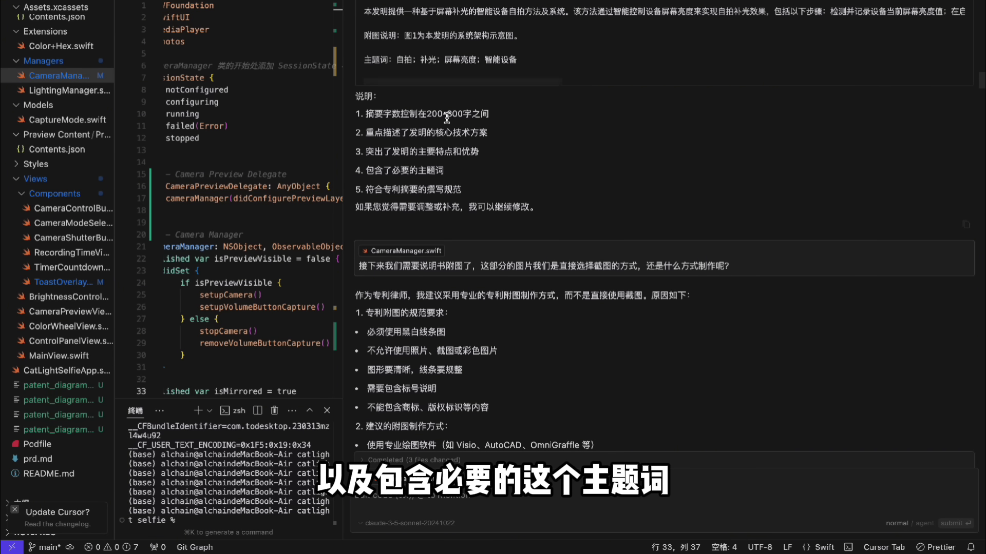
Step: Review the prompt asking whether the 说明书附图 should be screenshots or made another way, and leave it unedited
scroll(447, 118, down, 2)
scroll(467, 211, down, 1)
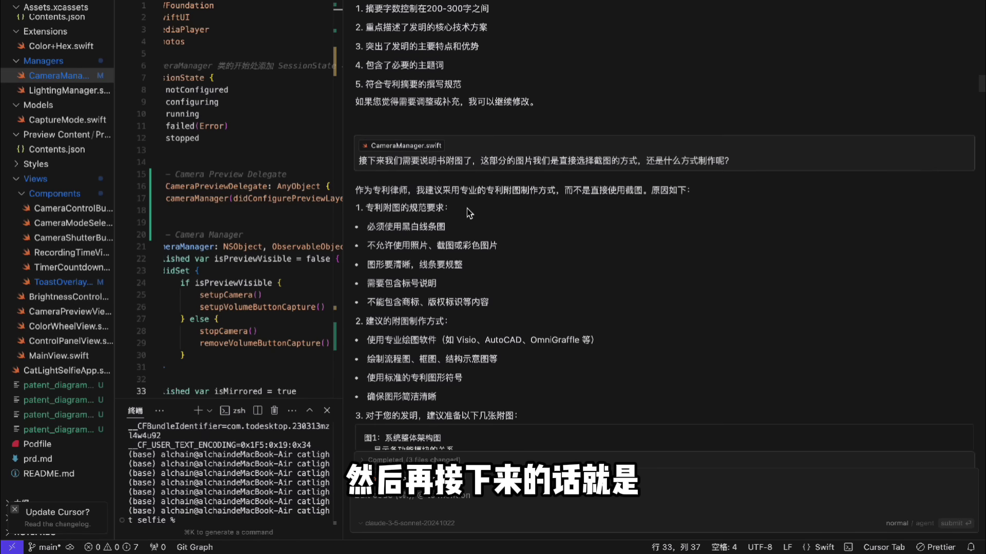
click(460, 158)
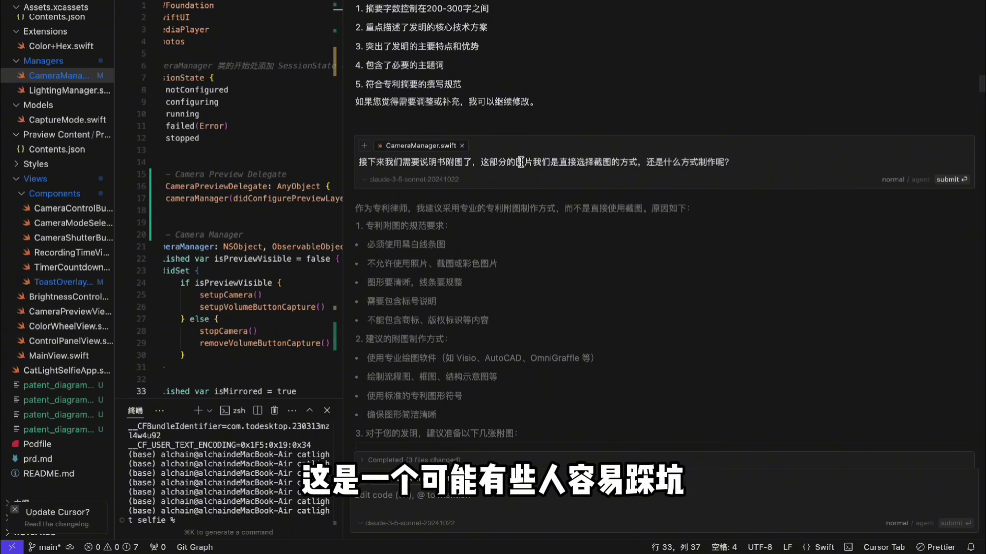
click(522, 241)
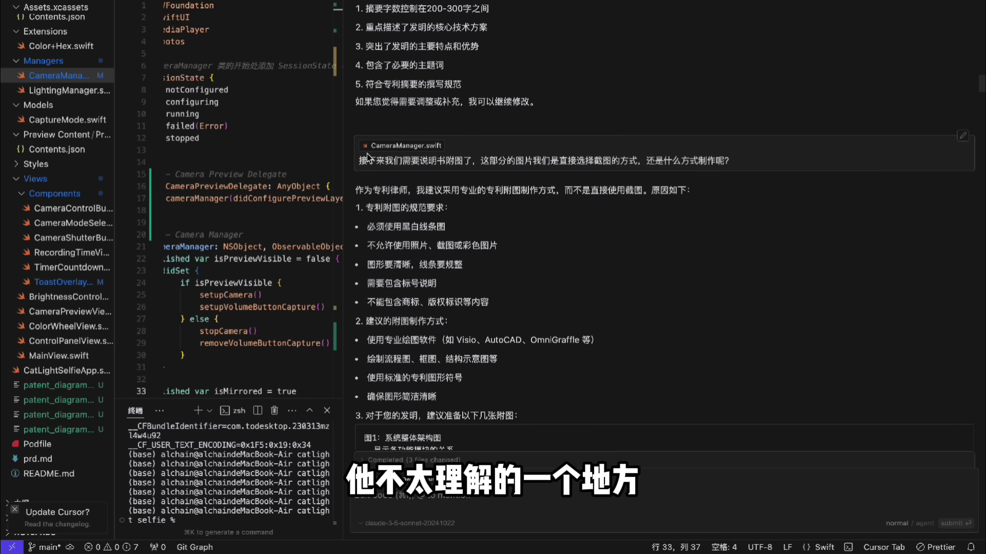
click(475, 156)
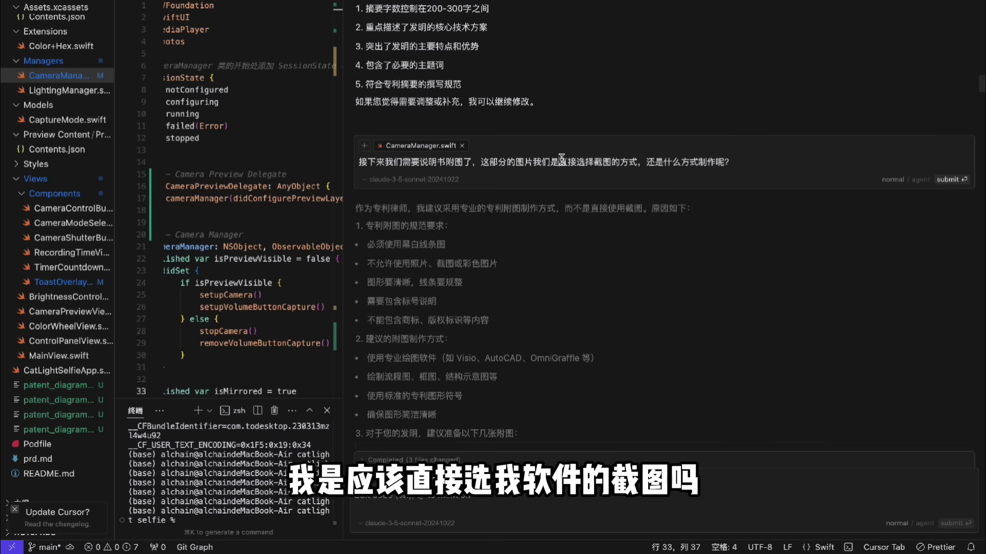
click(575, 217)
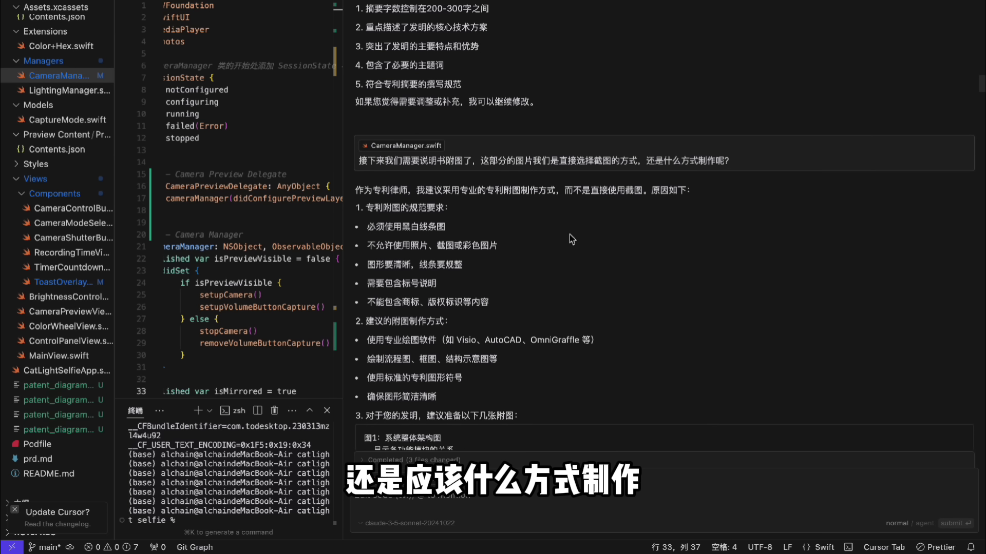
Step: Read the rules and suggested production methods for patent drawings, highlighting the lines about photos, screenshots, colour images and clear linework
scroll(571, 239, down, 1)
scroll(411, 193, down, 2)
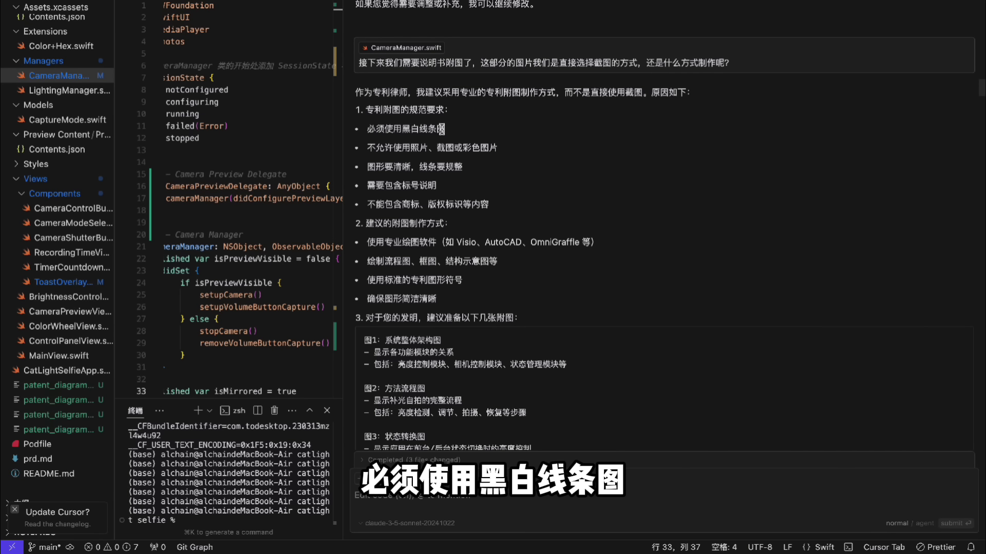
drag(367, 148, 475, 172)
scroll(466, 195, down, 2)
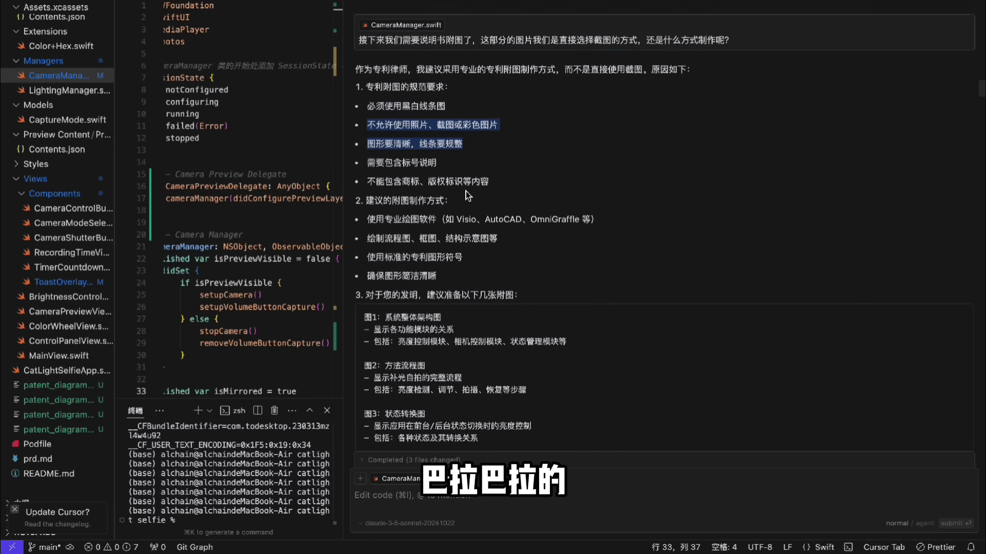
scroll(466, 195, down, 2)
click(437, 197)
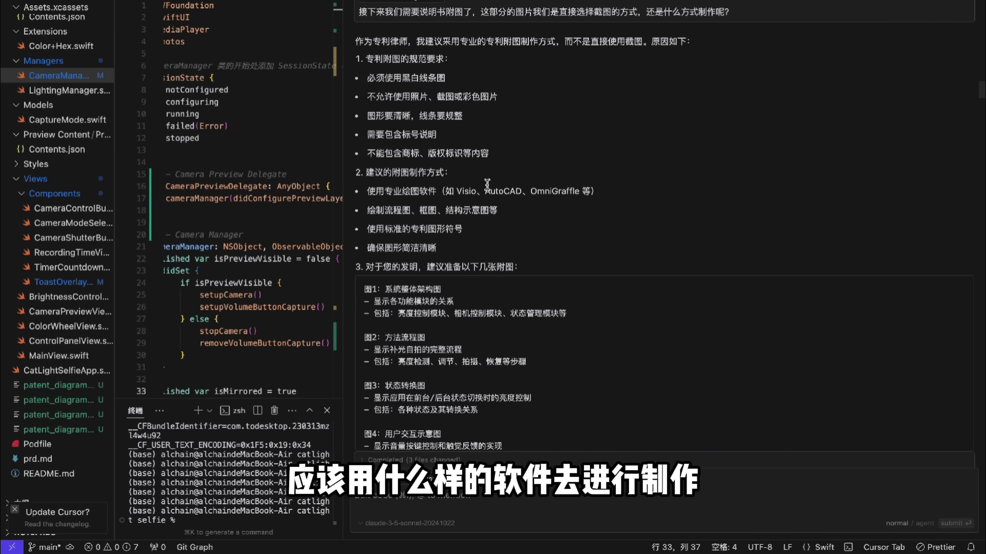
Step: Read the proposed drawings 图1 to 图4 and the options for having them produced
scroll(479, 213, down, 1)
scroll(481, 217, down, 5)
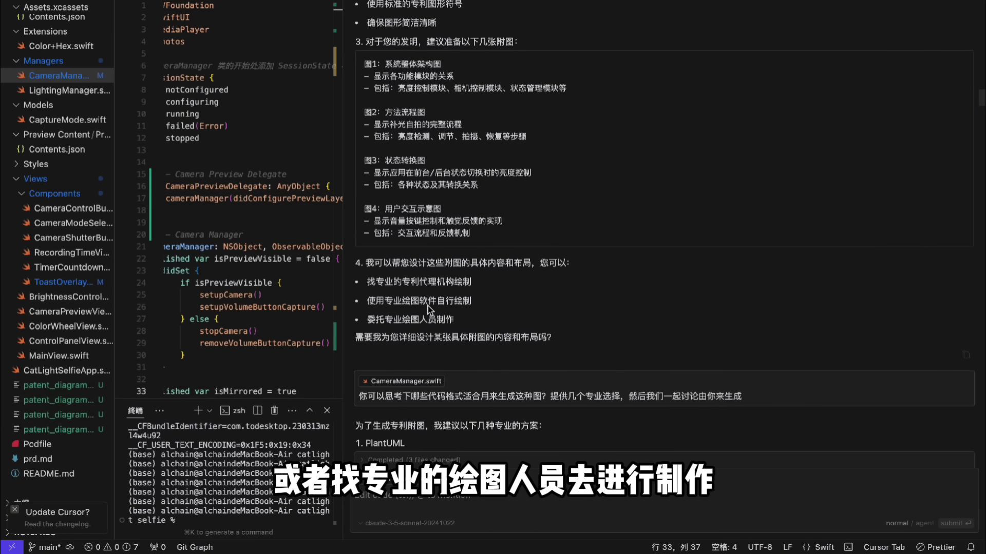
scroll(448, 273, down, 1)
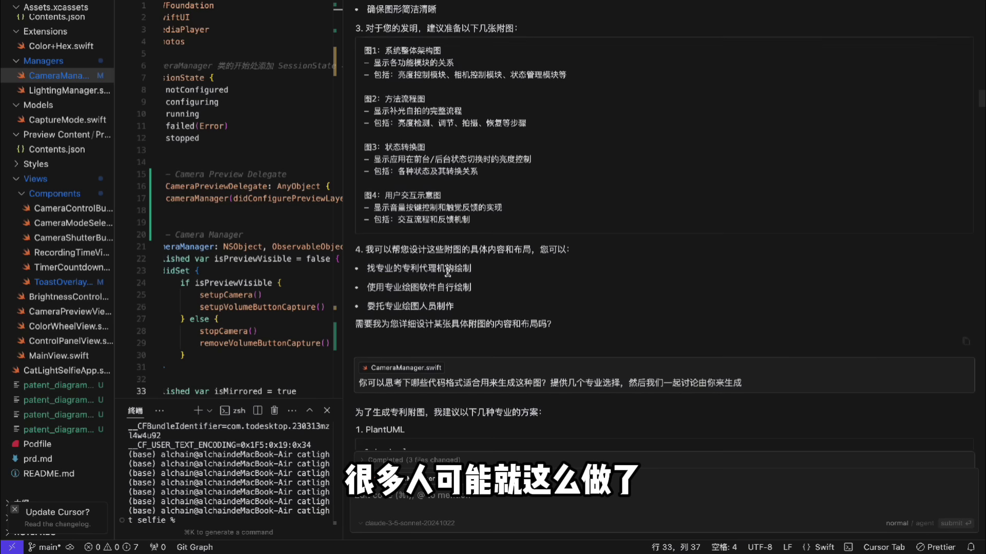
scroll(447, 272, down, 3)
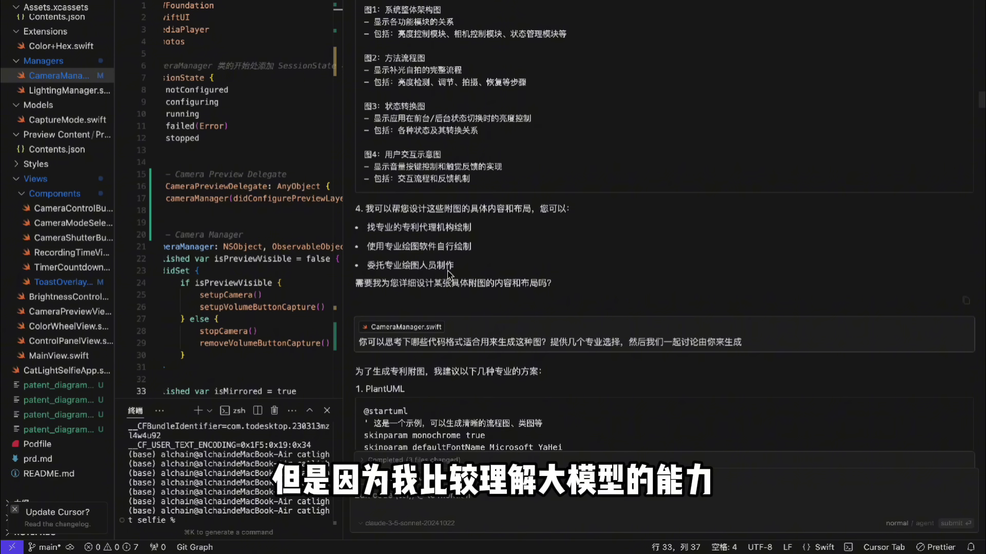
Step: Review the prompt asking which code formats suit the drawings, and read the PlantUML, Mermaid and DOT examples with their advantages
scroll(447, 273, down, 2)
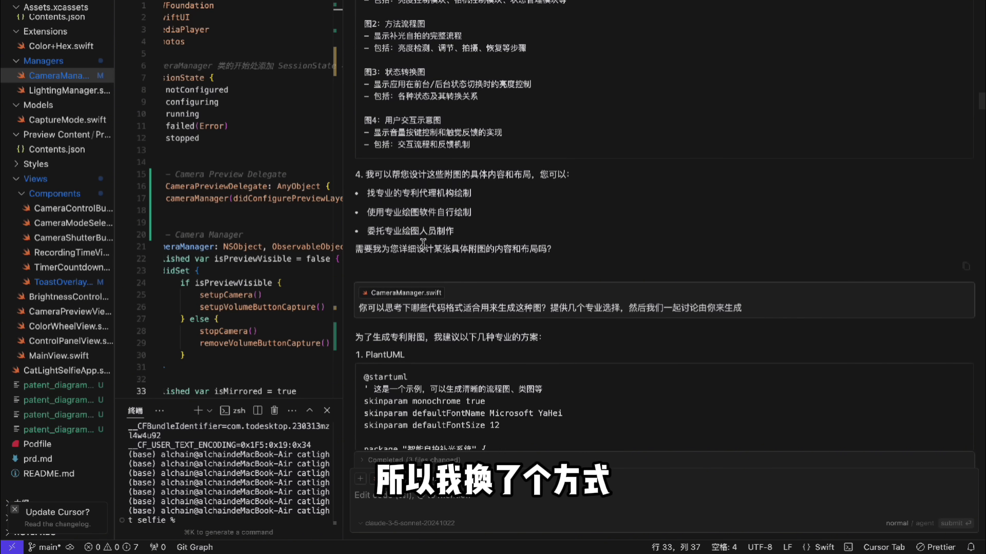
scroll(509, 285, down, 1)
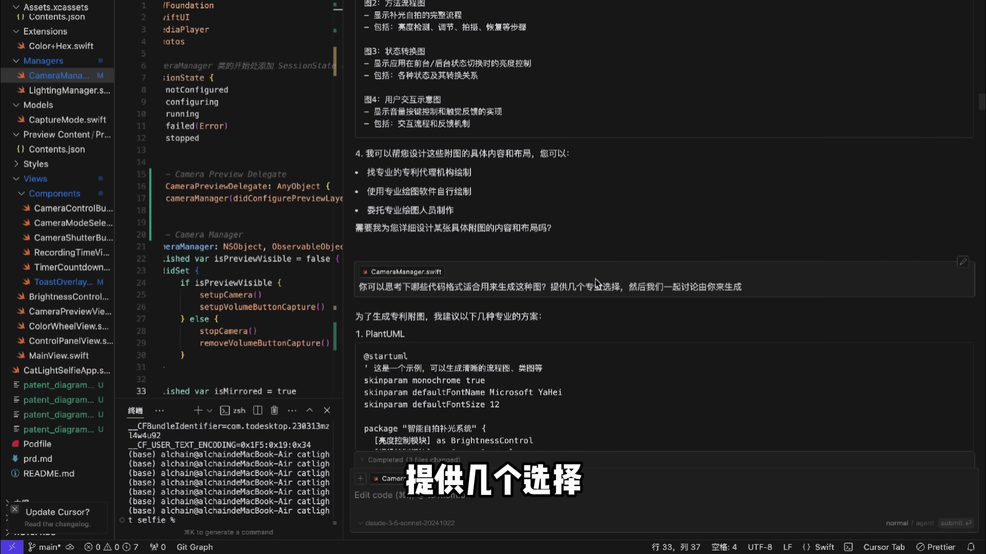
scroll(661, 290, down, 3)
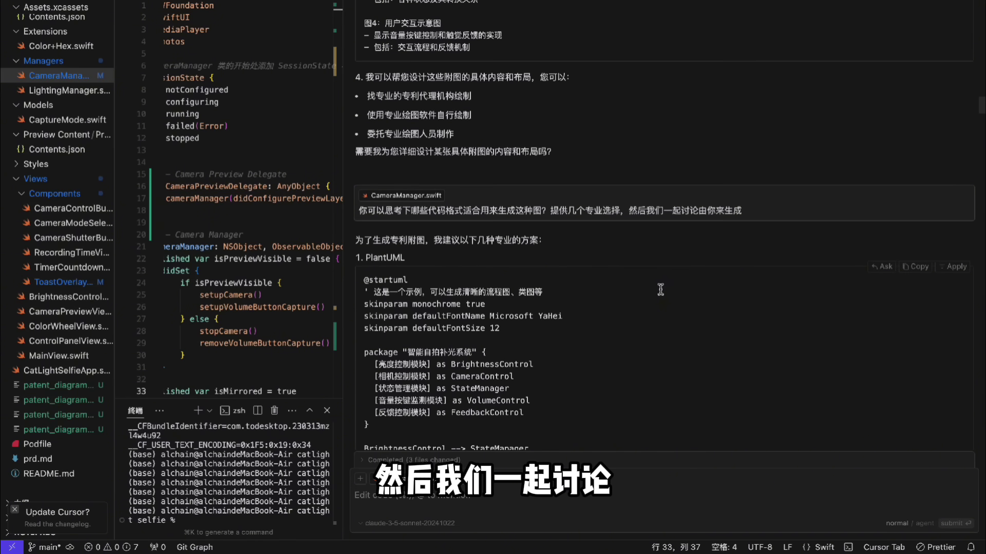
scroll(536, 278, down, 3)
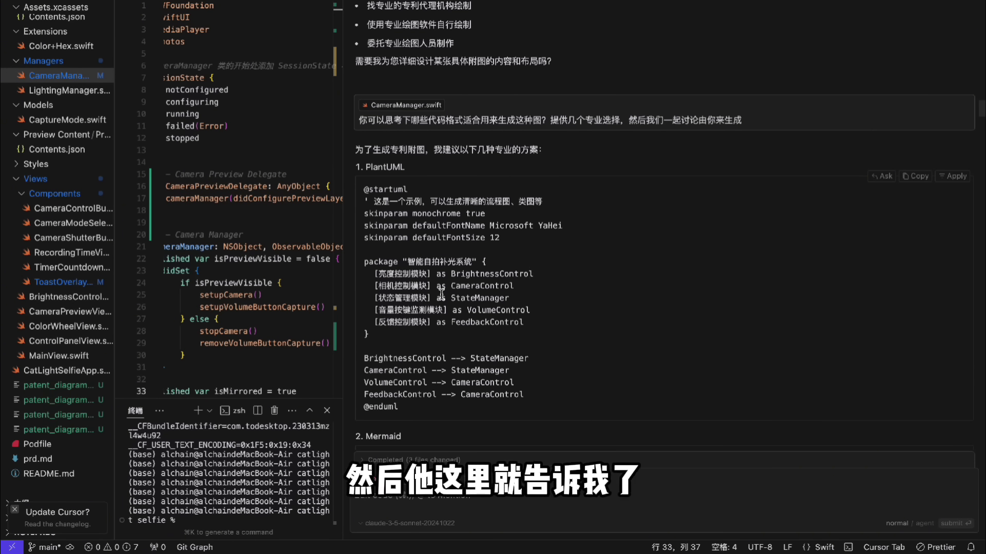
scroll(493, 291, down, 1)
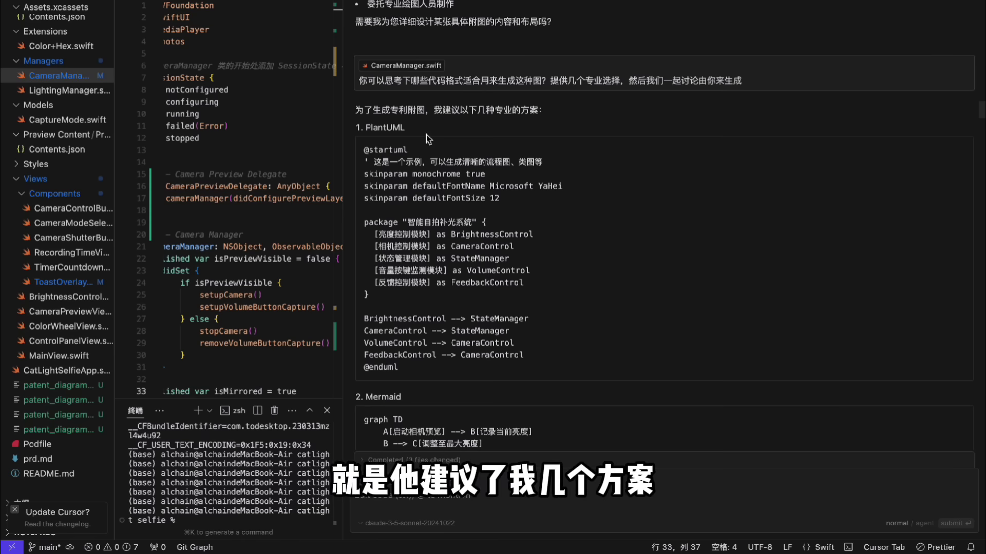
scroll(411, 153, down, 1)
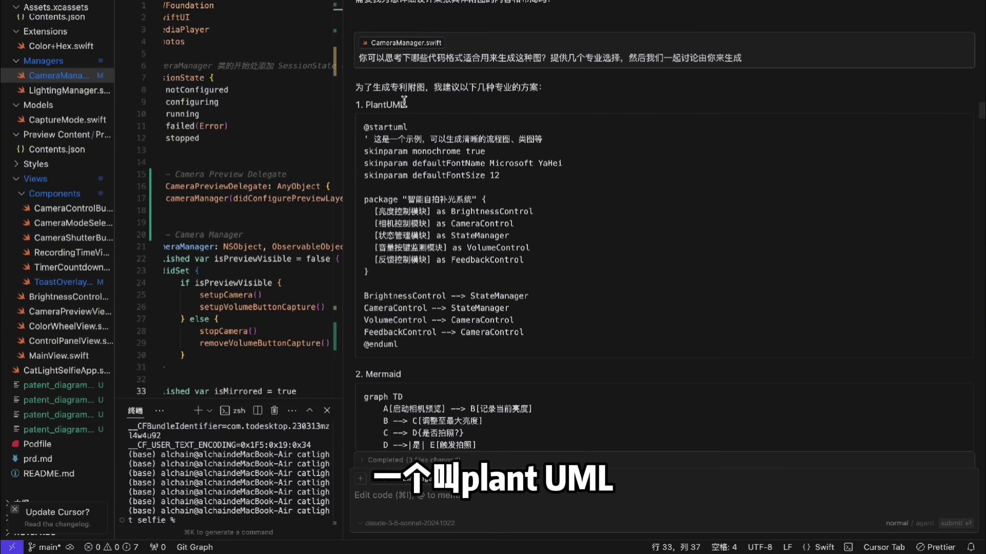
scroll(506, 201, down, 2)
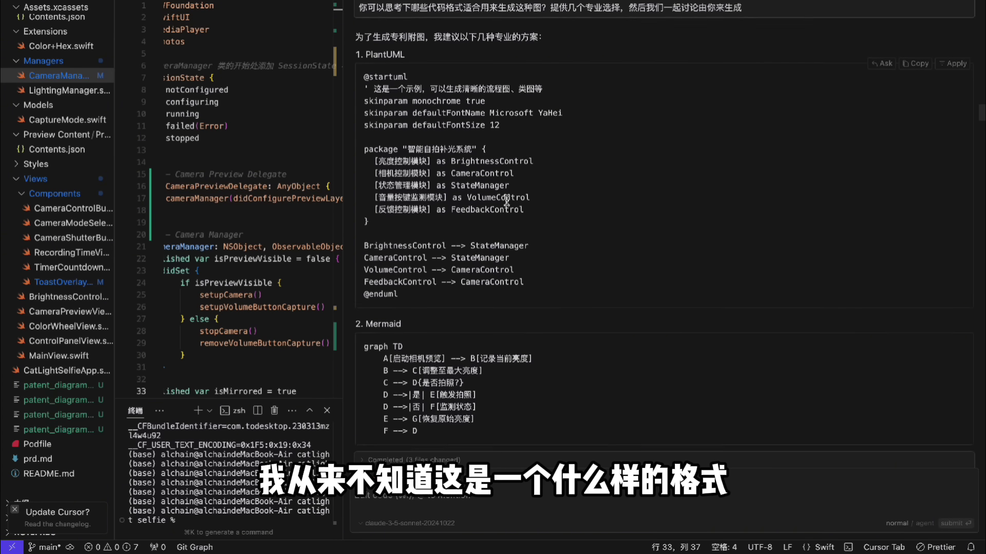
scroll(506, 202, down, 9)
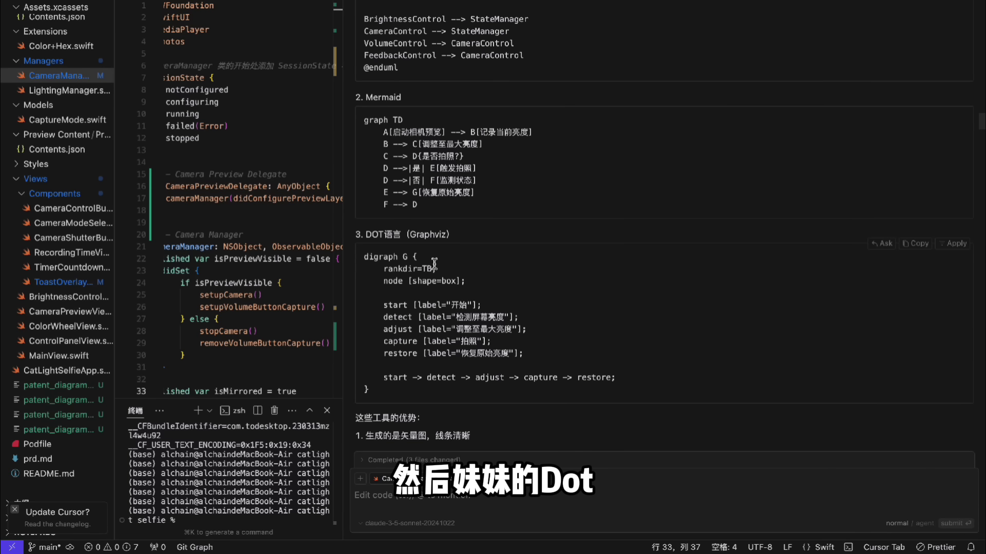
scroll(439, 174, down, 9)
scroll(421, 128, down, 5)
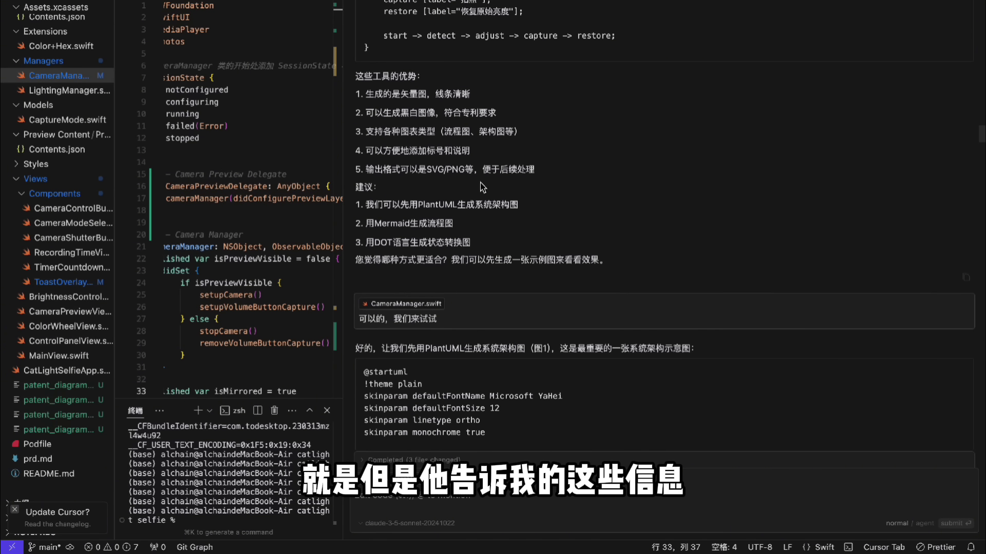
Step: Read the PlantUML code generated for the 图1 system architecture diagram and the notes on its features
scroll(483, 187, down, 3)
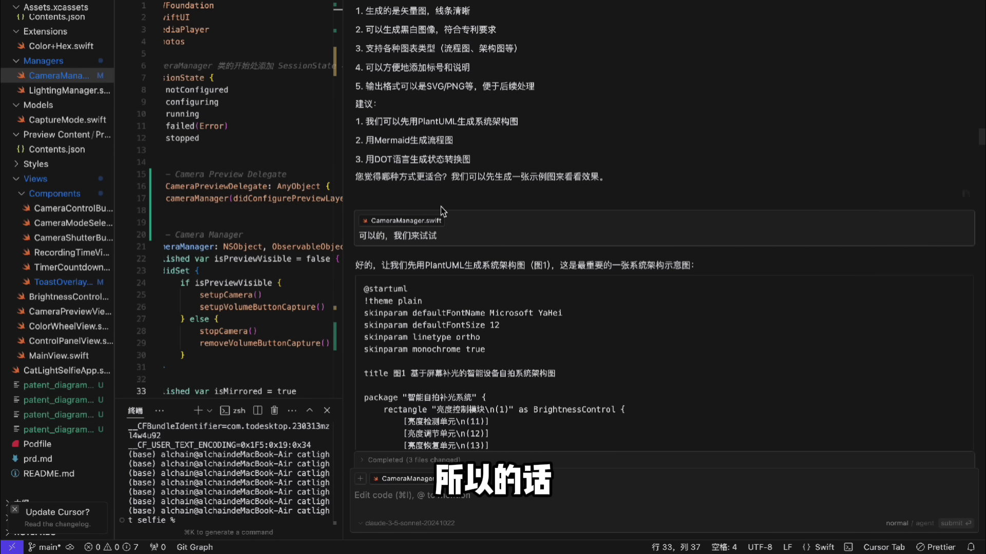
scroll(473, 214, down, 5)
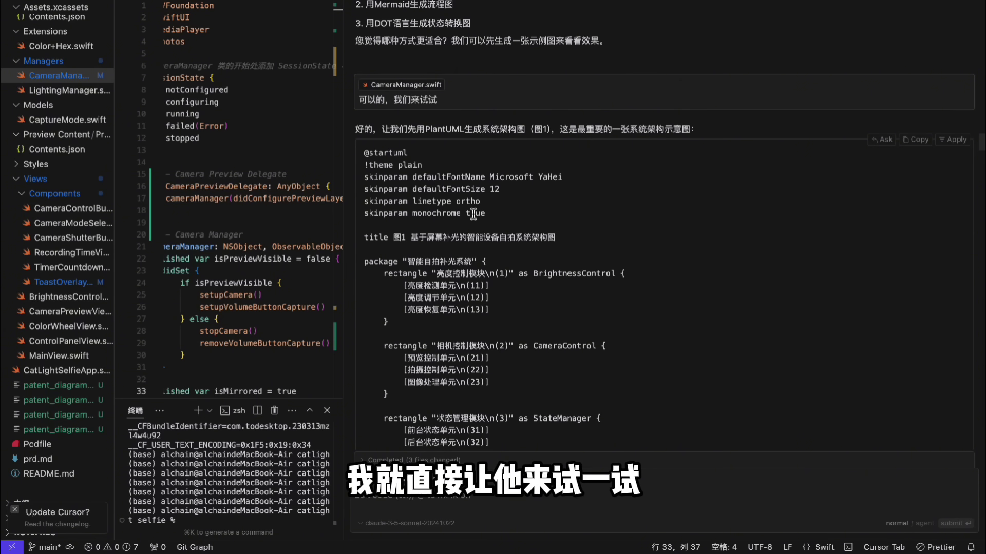
click(473, 214)
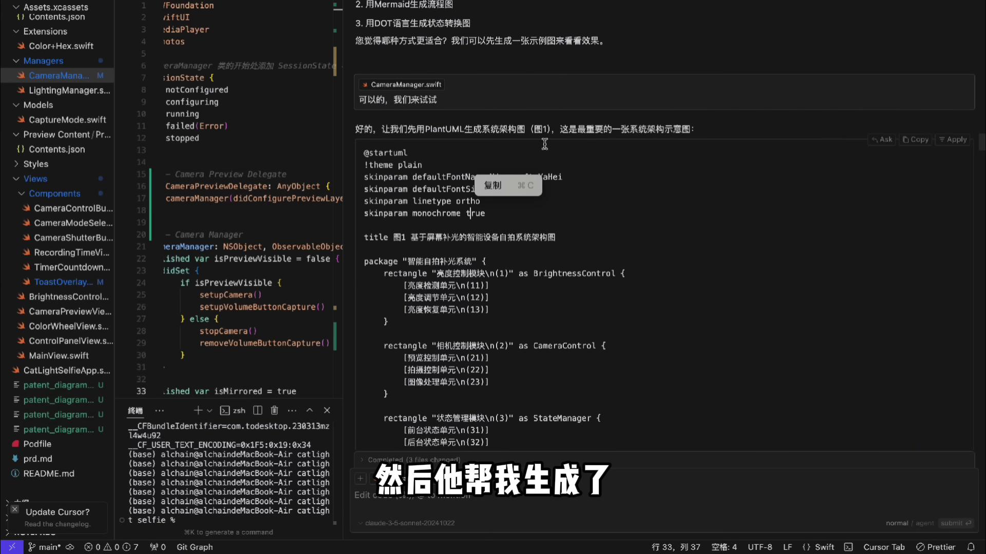
triple_click(453, 133)
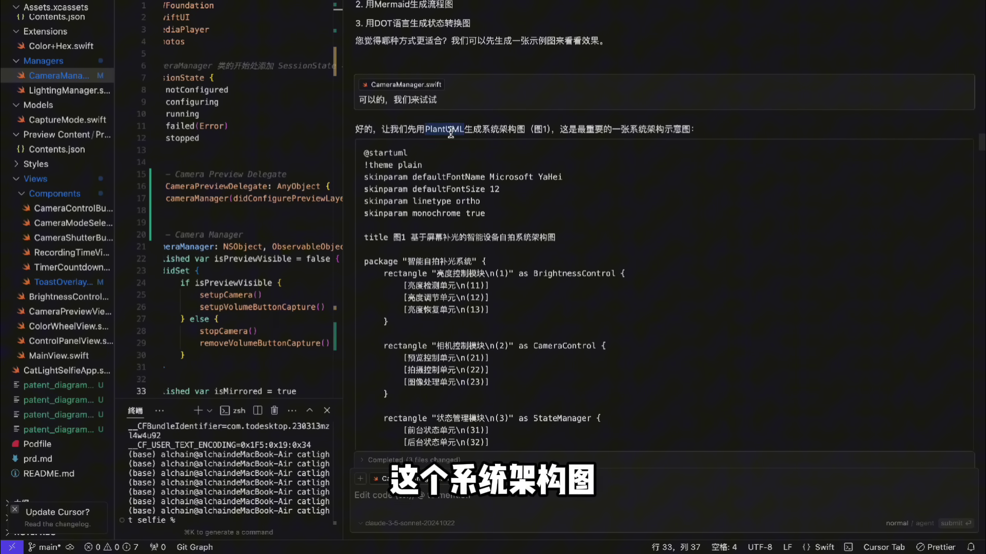
click(522, 133)
scroll(508, 93, down, 10)
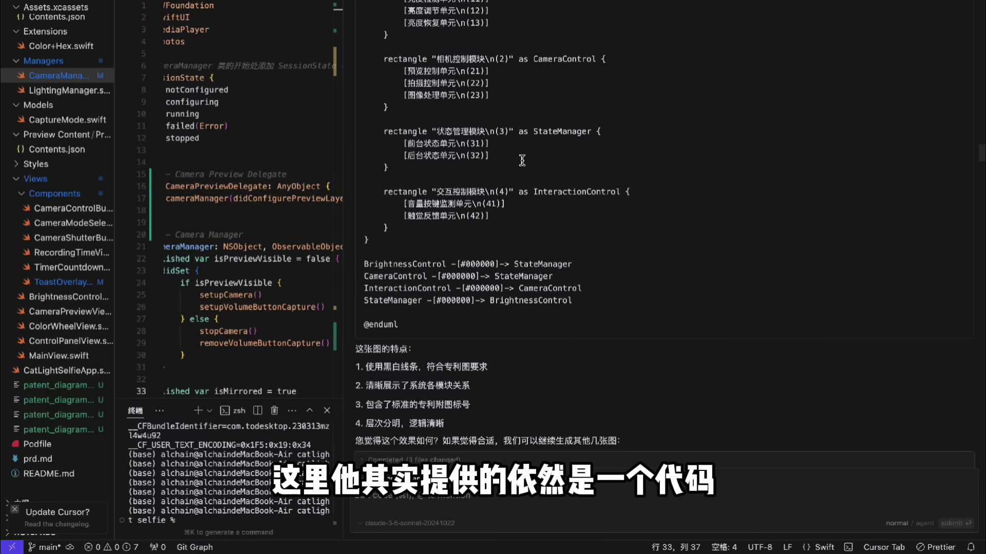
scroll(522, 161, up, 10)
scroll(576, 248, down, 8)
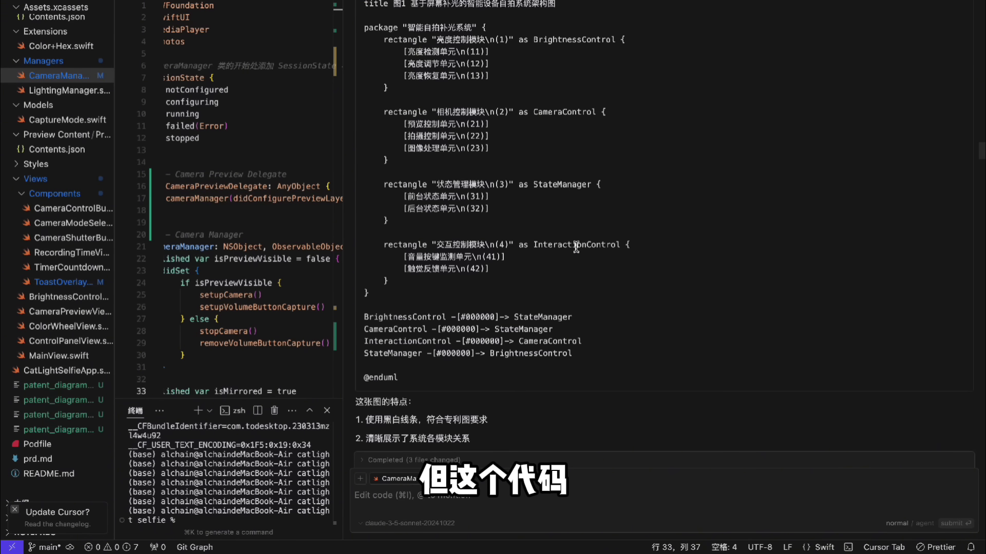
scroll(493, 123, down, 5)
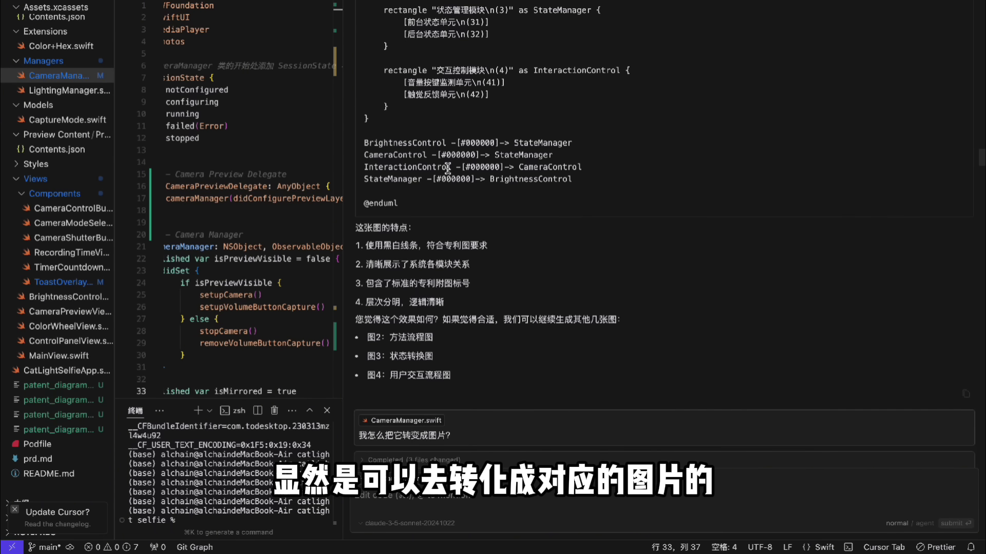
scroll(510, 150, down, 7)
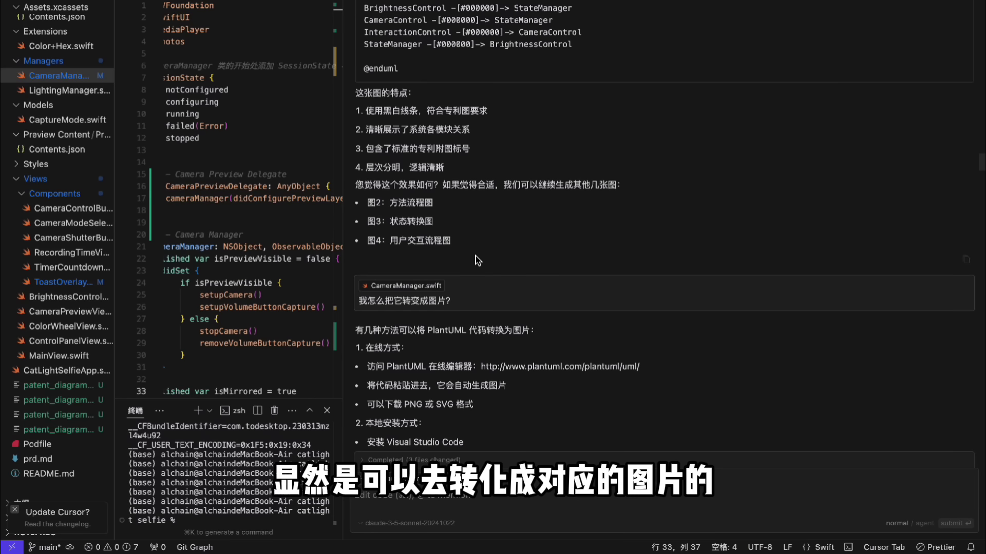
scroll(476, 260, down, 2)
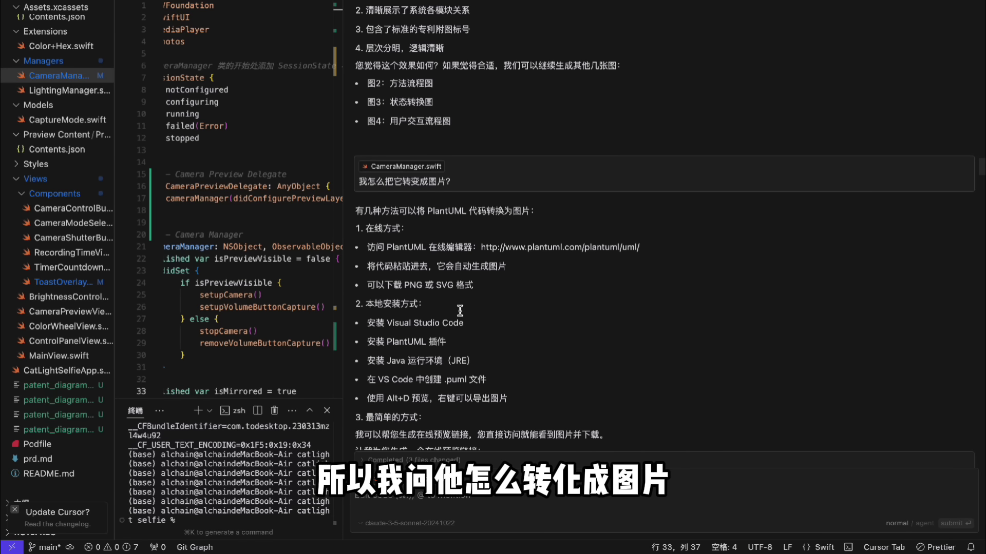
scroll(461, 314, down, 3)
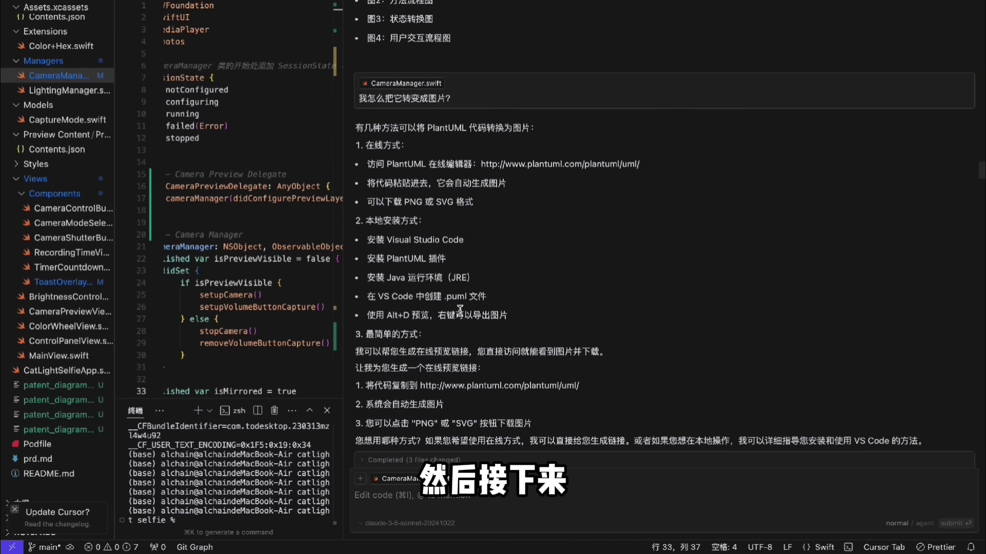
scroll(478, 211, down, 2)
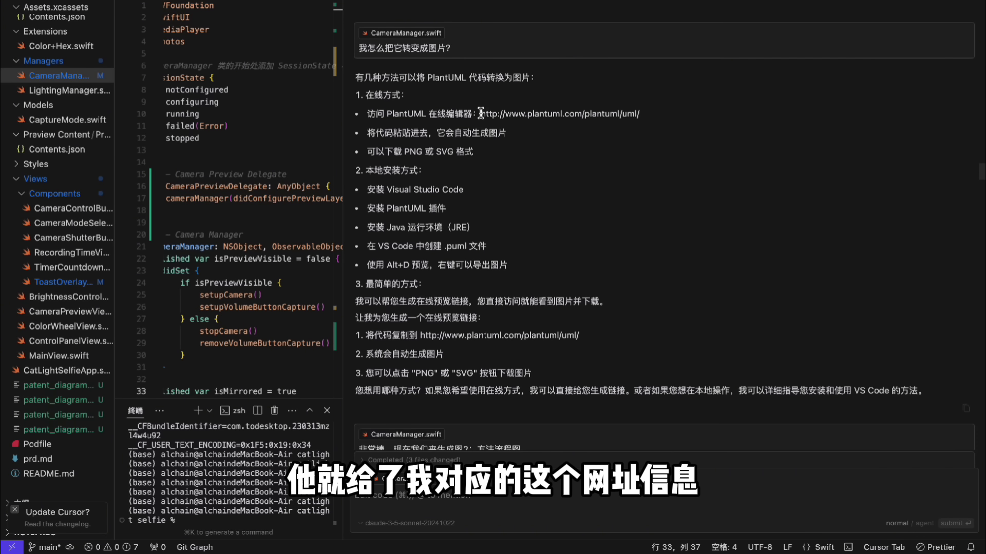
drag(480, 113, 665, 115)
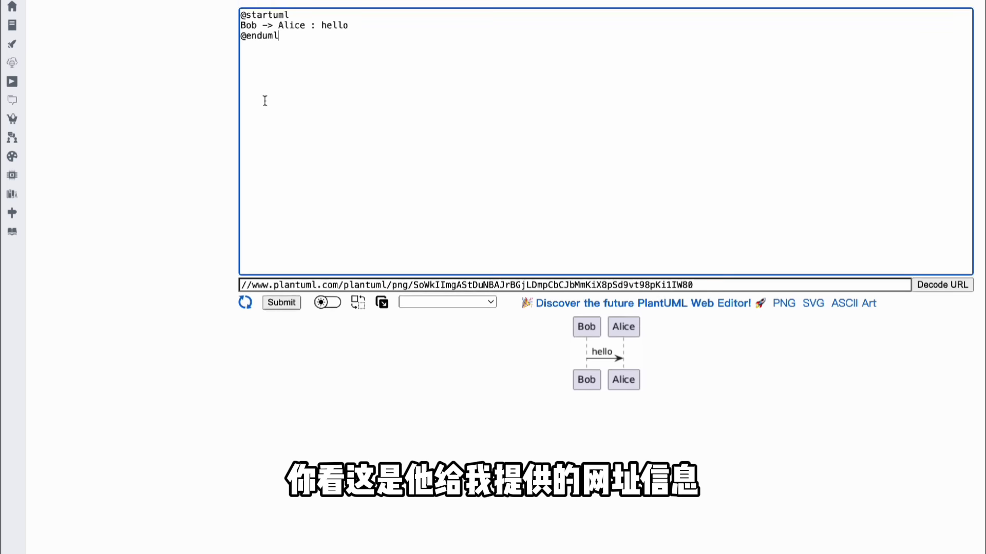
Step: In the PlantUML web editor, replace the sample code with the 图1 system architecture code and render the diagram
key(ctrl+a)
key(BackSpace)
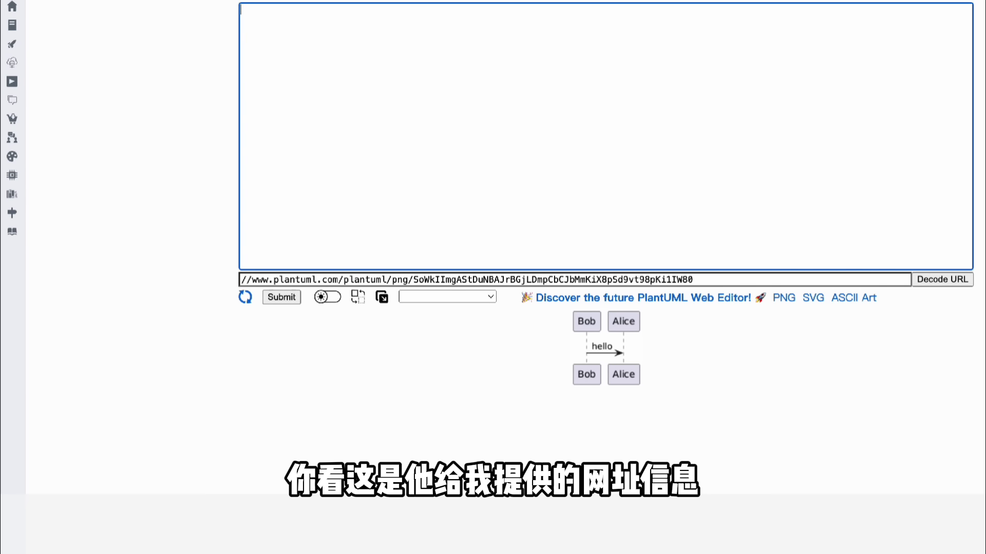
key(ctrl+v)
scroll(416, 102, up, 5)
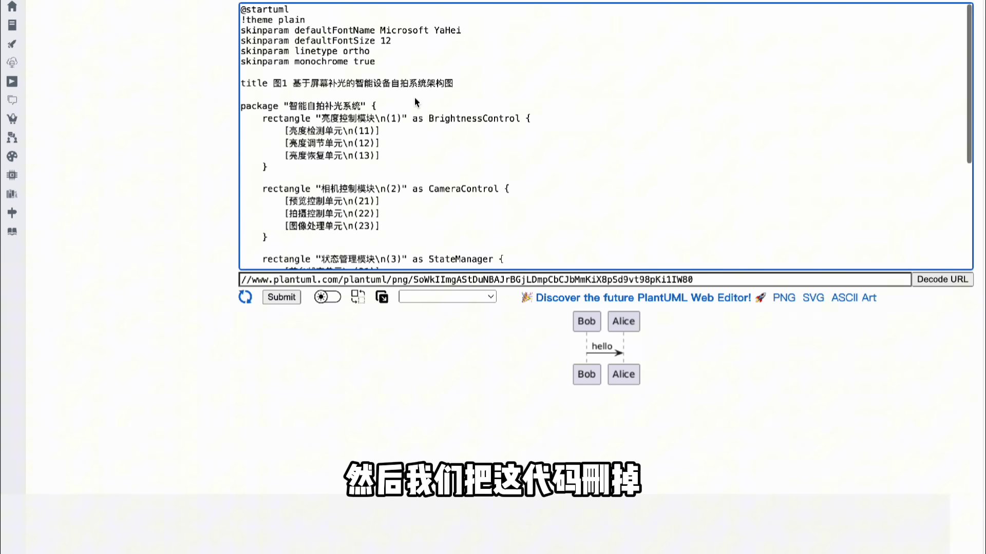
click(286, 299)
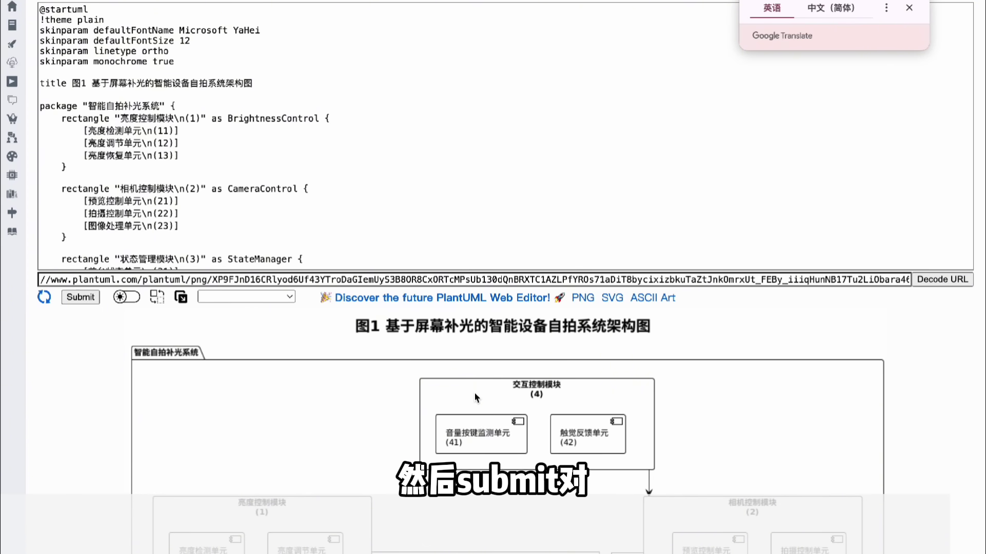
Step: Examine the rendered 图1 architecture diagram, from its title through the four modules and their connecting arrows
scroll(476, 398, down, 2)
scroll(488, 314, down, 3)
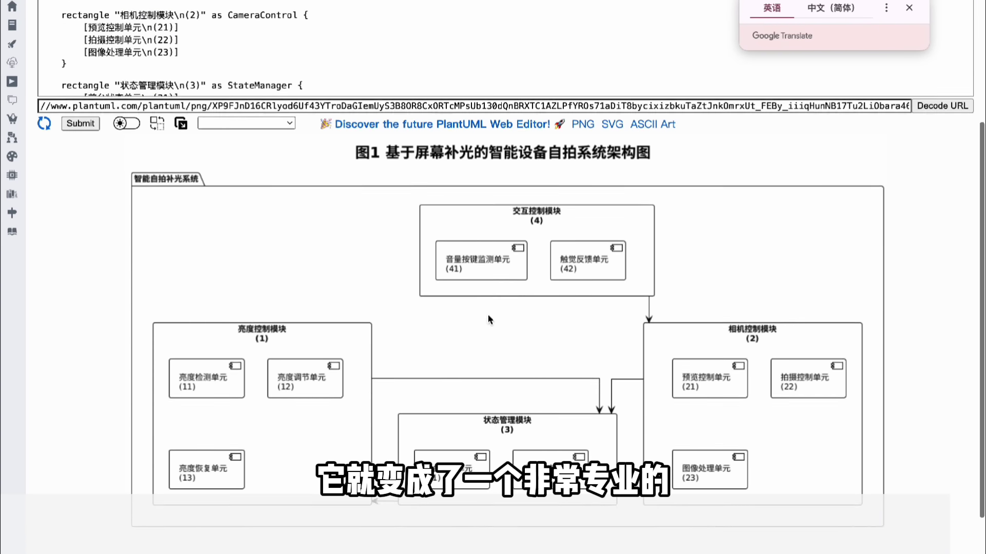
scroll(451, 198, up, 2)
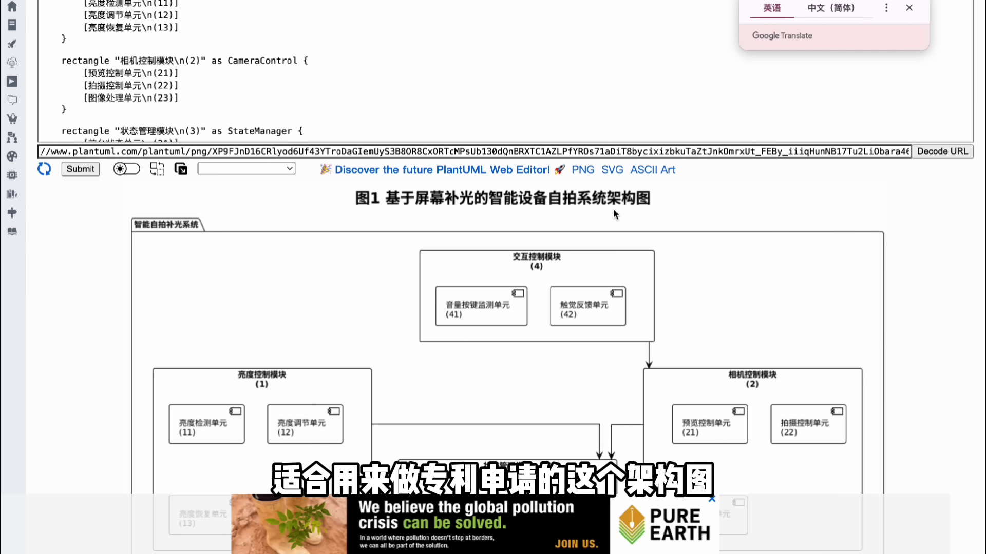
scroll(631, 337, up, 1)
scroll(631, 337, down, 3)
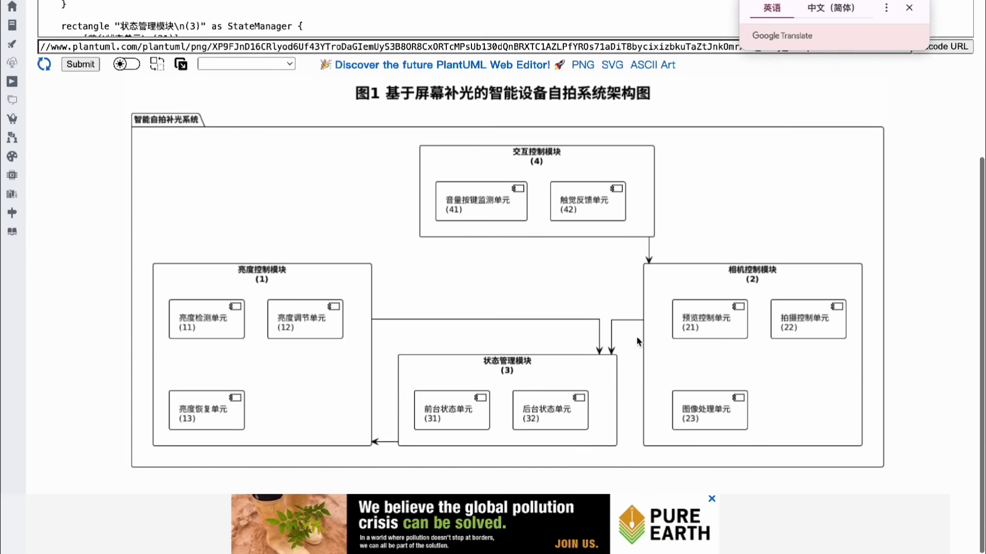
scroll(636, 336, up, 5)
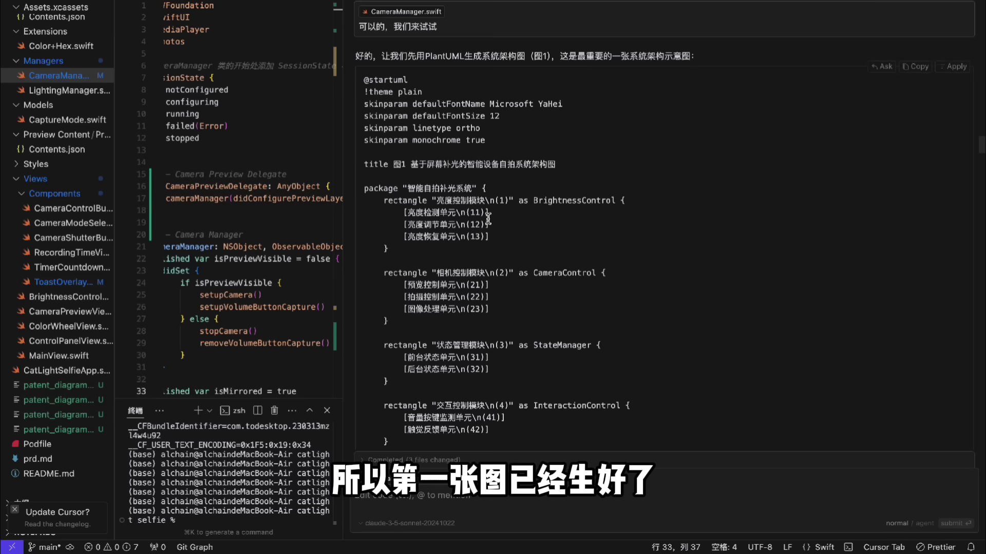
Step: Back in Cursor's chat, review the request for the 图2 method flowchart and read its PlantUML code and step notes
scroll(487, 221, down, 5)
scroll(539, 307, down, 5)
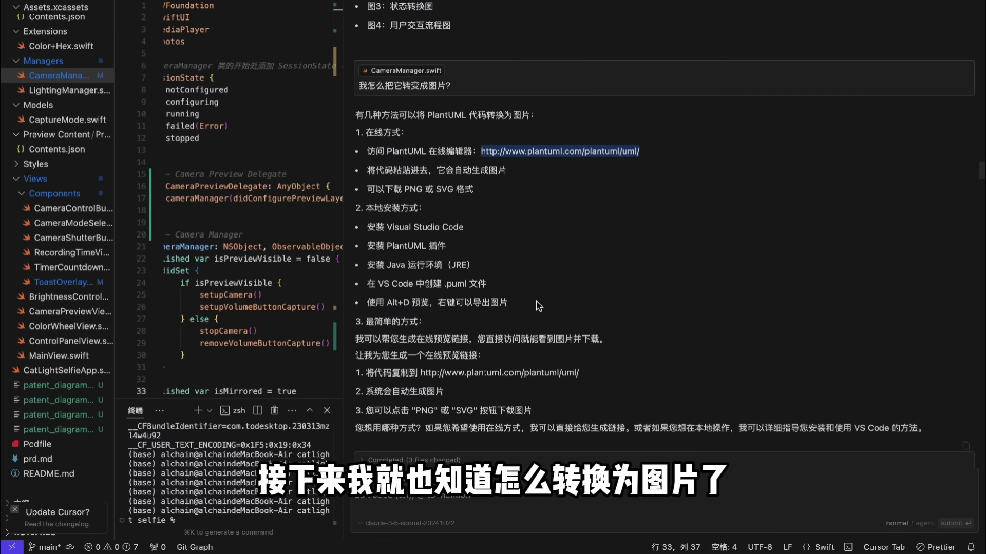
scroll(538, 303, down, 4)
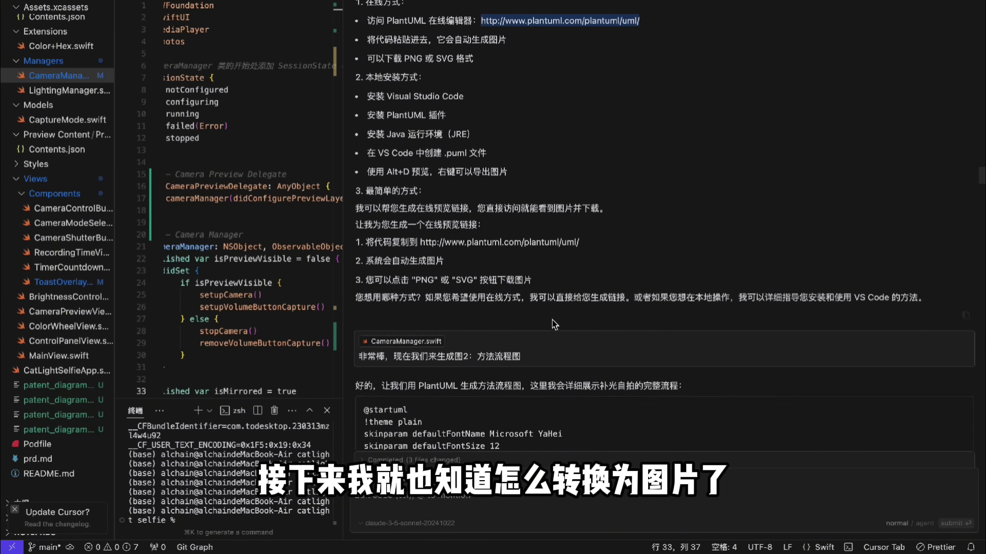
scroll(503, 192, down, 4)
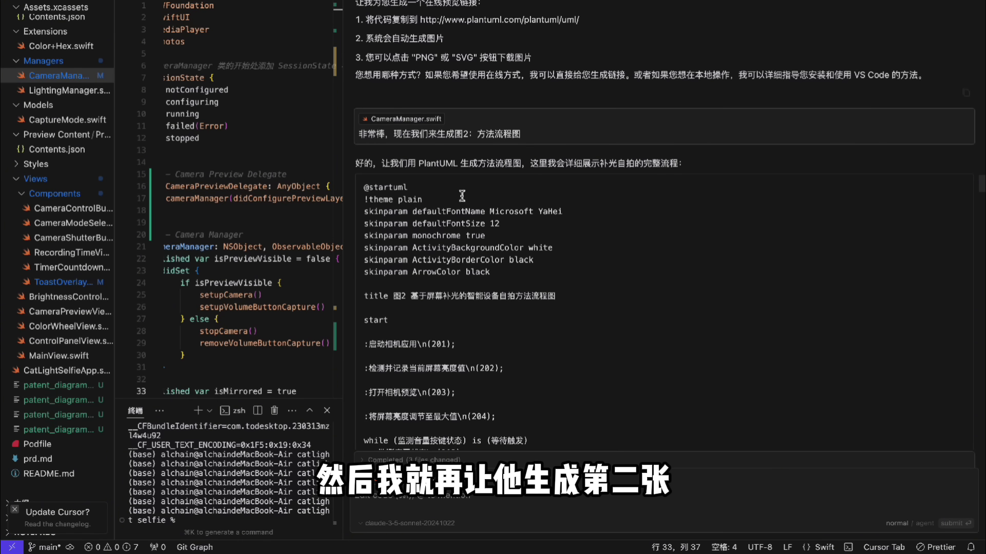
scroll(501, 169, down, 15)
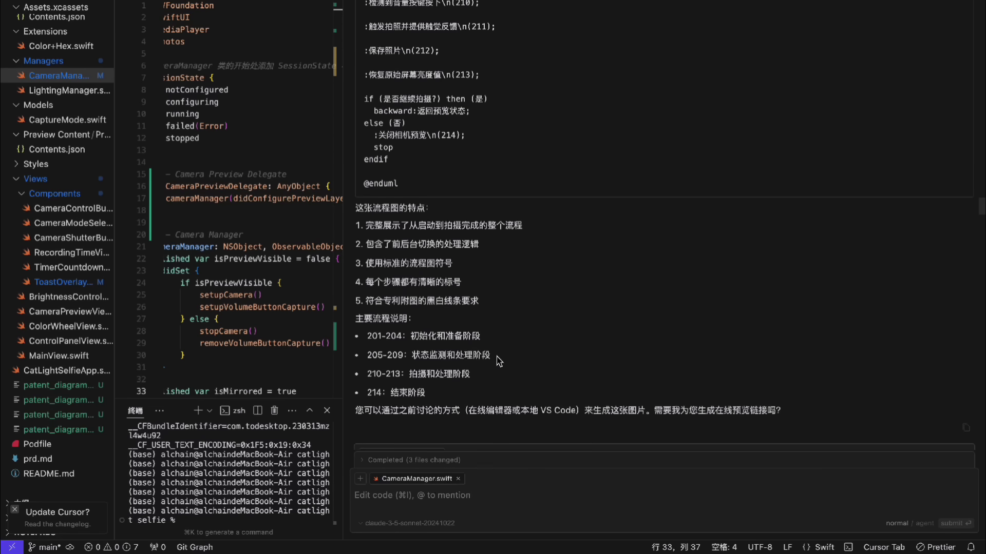
Step: Read the request to write 图2, 图3 and 图4 into root-directory files, their .puml code, and the request to optimise 图2
scroll(516, 321, down, 3)
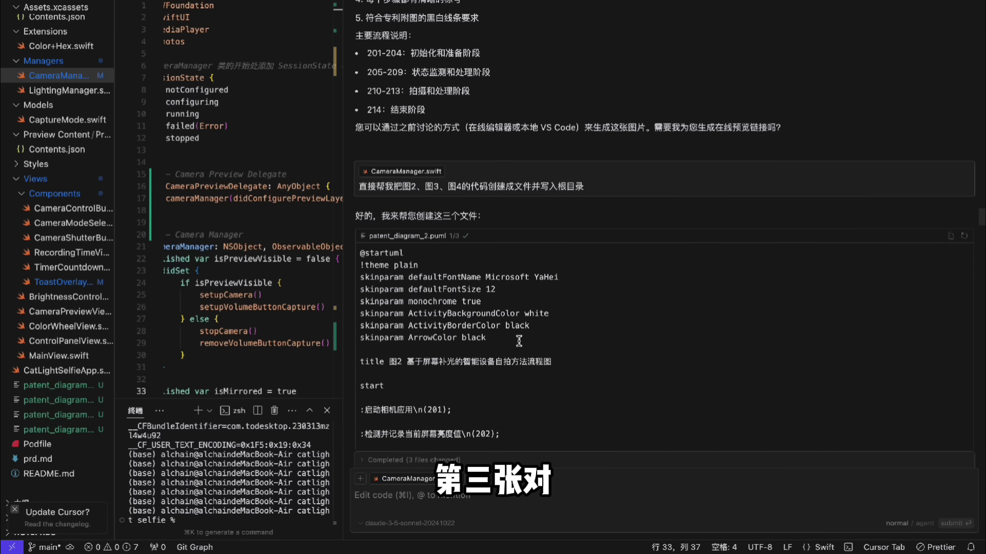
scroll(519, 341, down, 20)
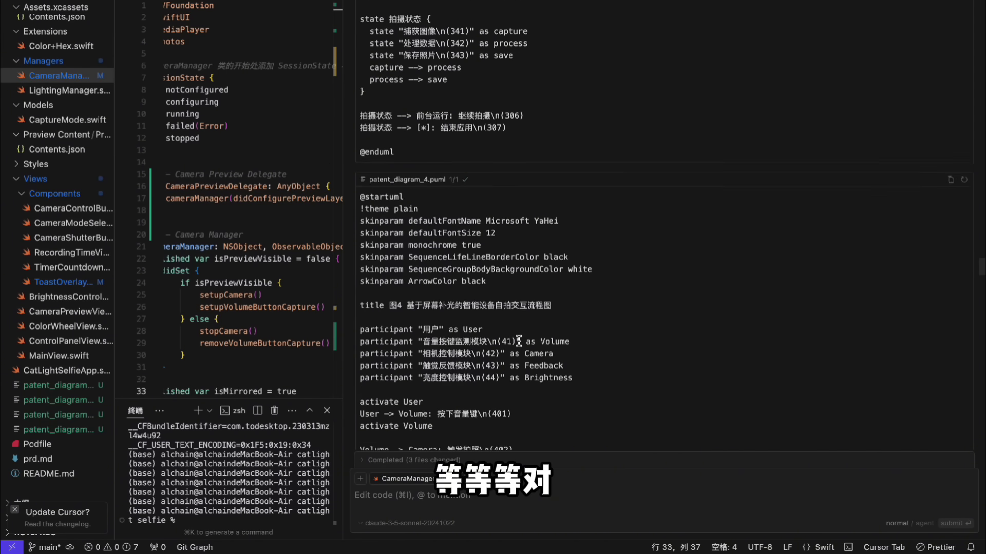
scroll(519, 340, down, 20)
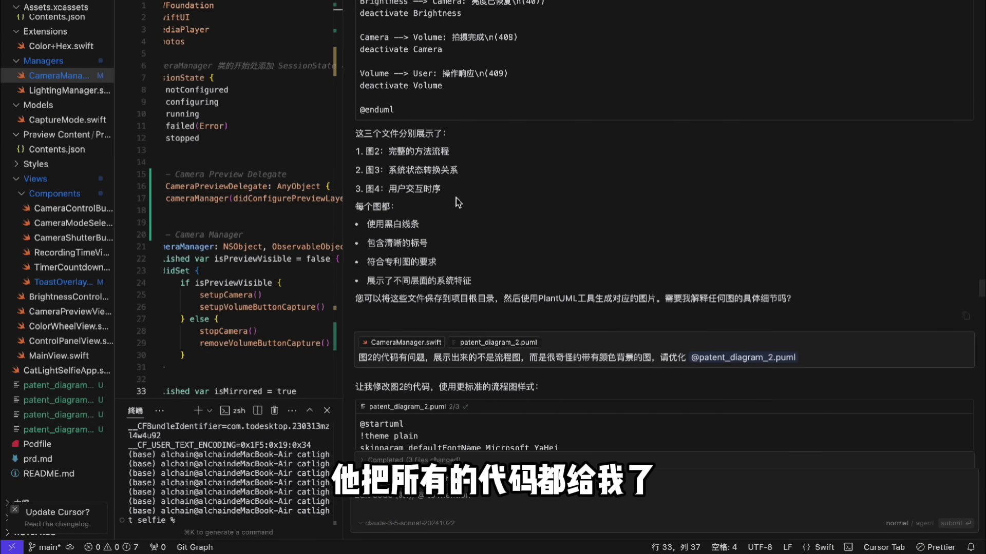
scroll(447, 202, down, 4)
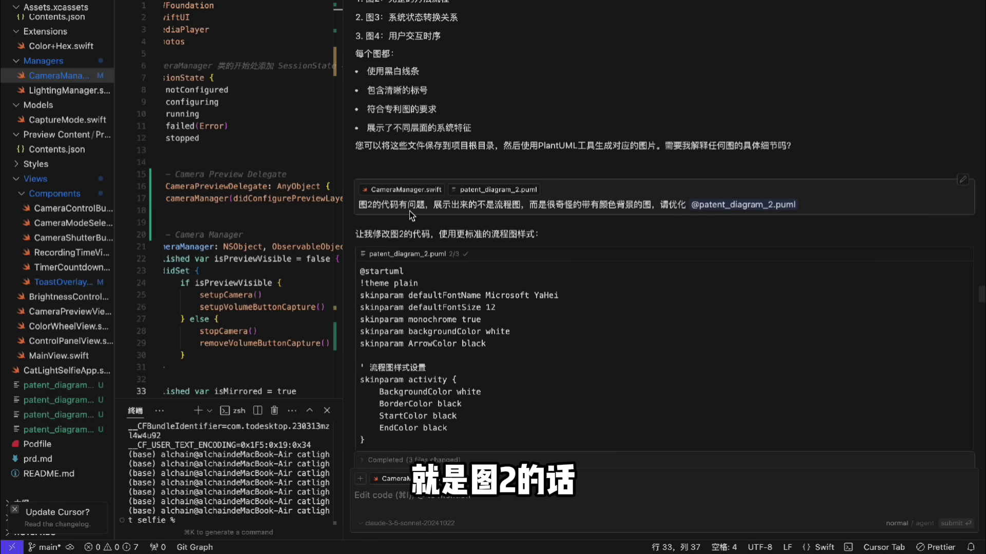
scroll(481, 216, down, 15)
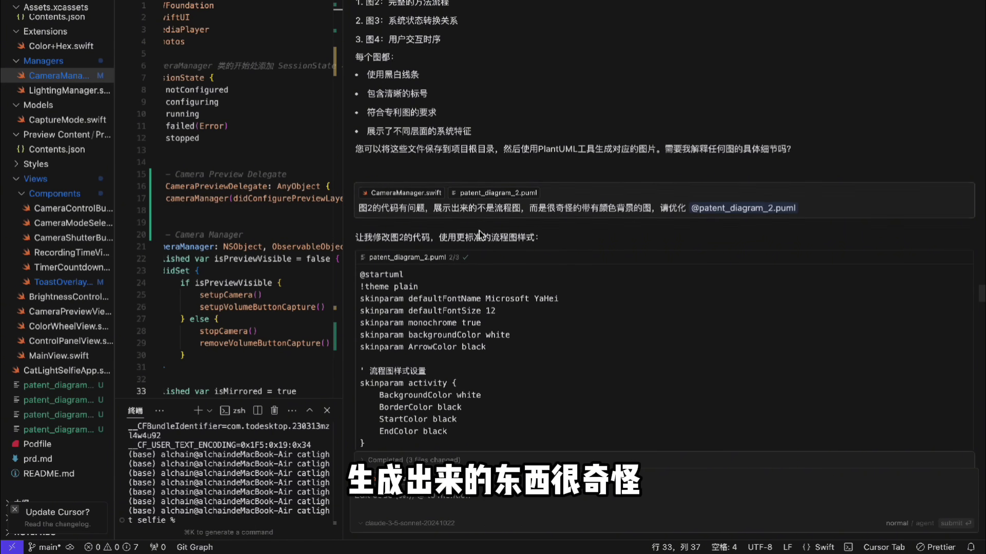
Step: Go back to the first version of the 图2 code and inspect its rendered output in the PlantUML web editor
scroll(480, 231, up, 6)
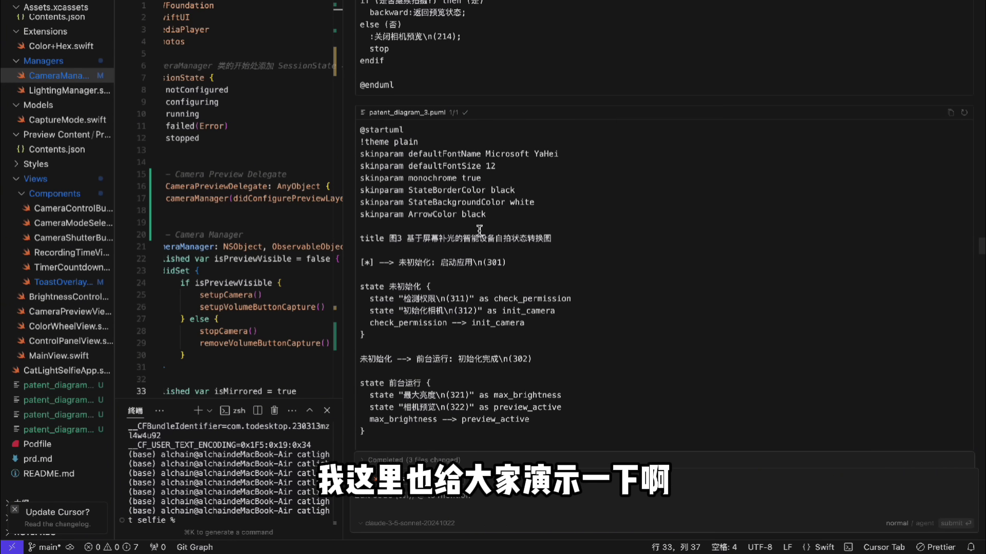
scroll(480, 231, up, 10)
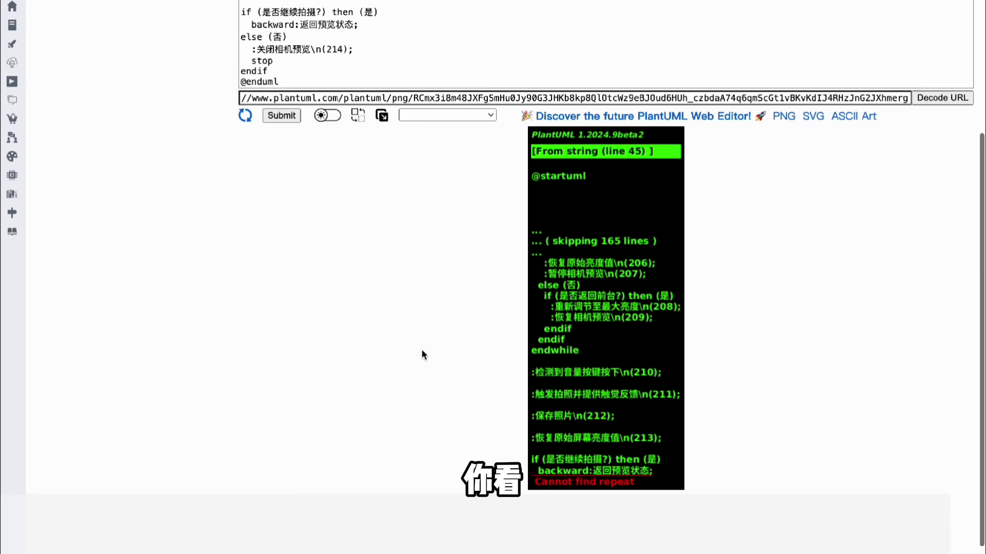
scroll(422, 354, down, 1)
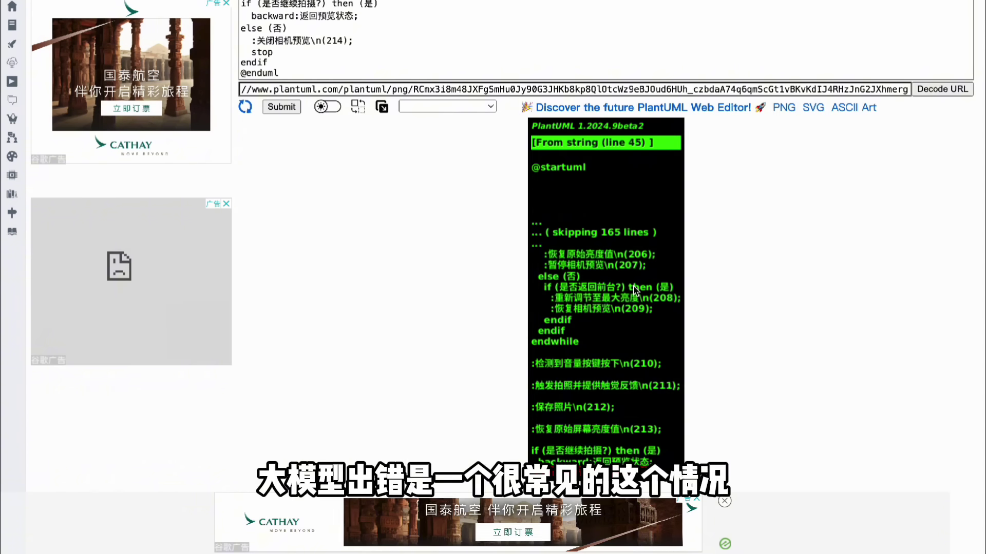
scroll(635, 290, right, 3)
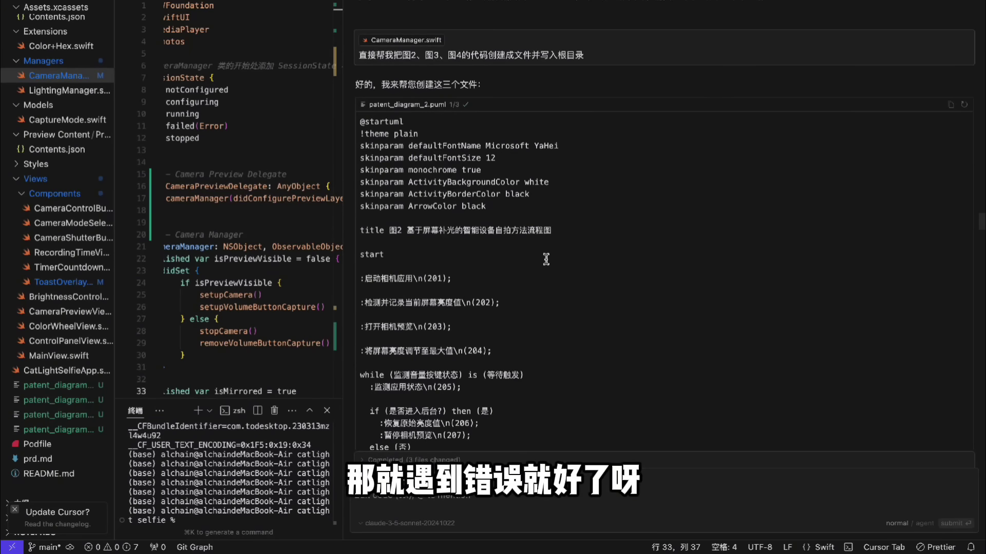
Step: In Cursor's chat, review the prompts asking to fix patent_diagram_2.puml, the listed improvements and the redesigned 图2 code
scroll(469, 98, down, 20)
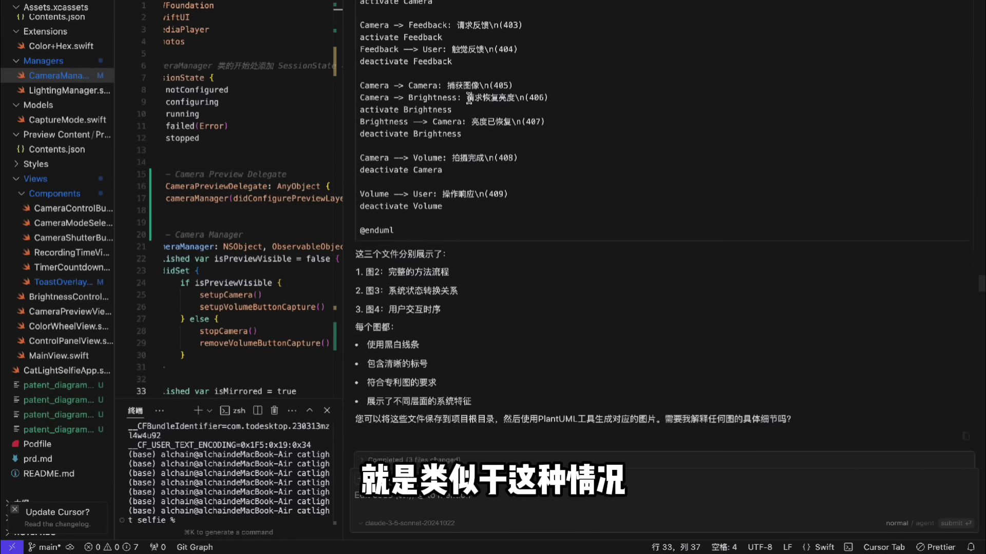
scroll(471, 103, up, 1)
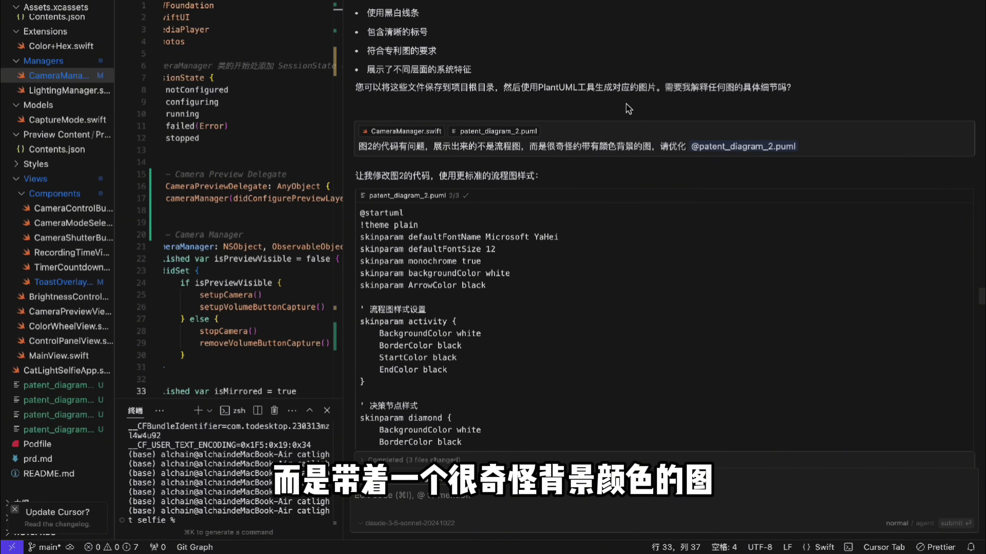
scroll(614, 134, down, 15)
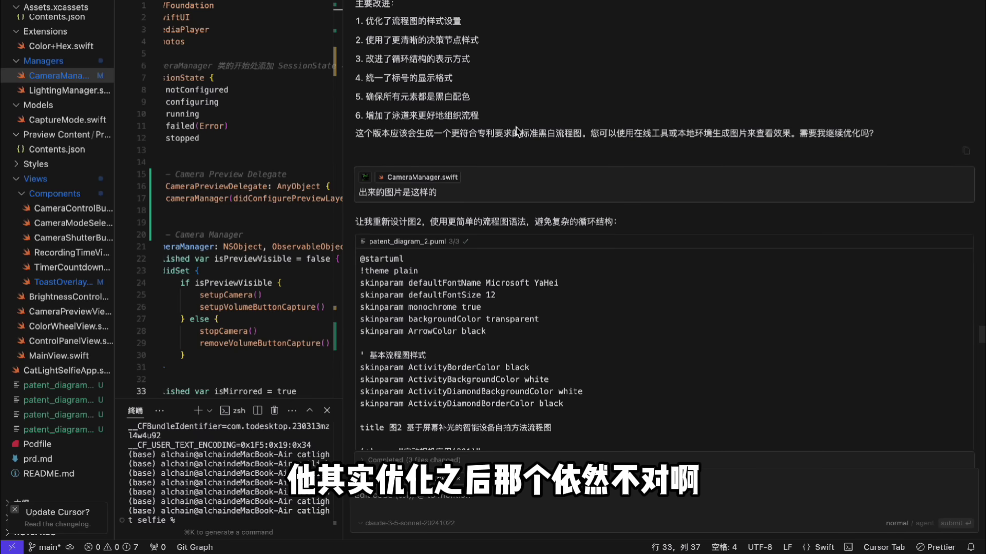
Step: Find the chat message "出来的图片是这样的" and open its attached image of the 图2 rendering
scroll(517, 130, down, 15)
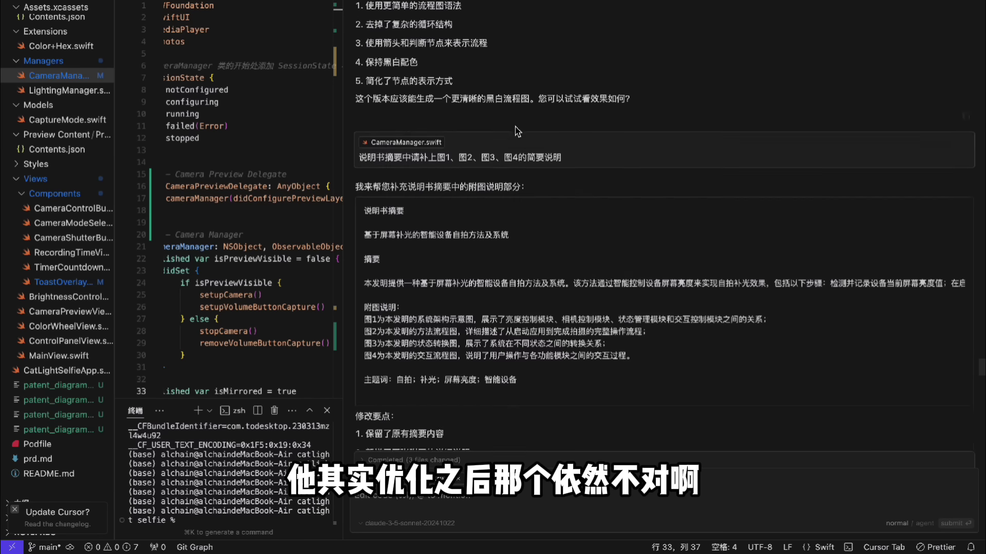
scroll(516, 131, down, 6)
scroll(516, 131, down, 3)
scroll(514, 124, up, 15)
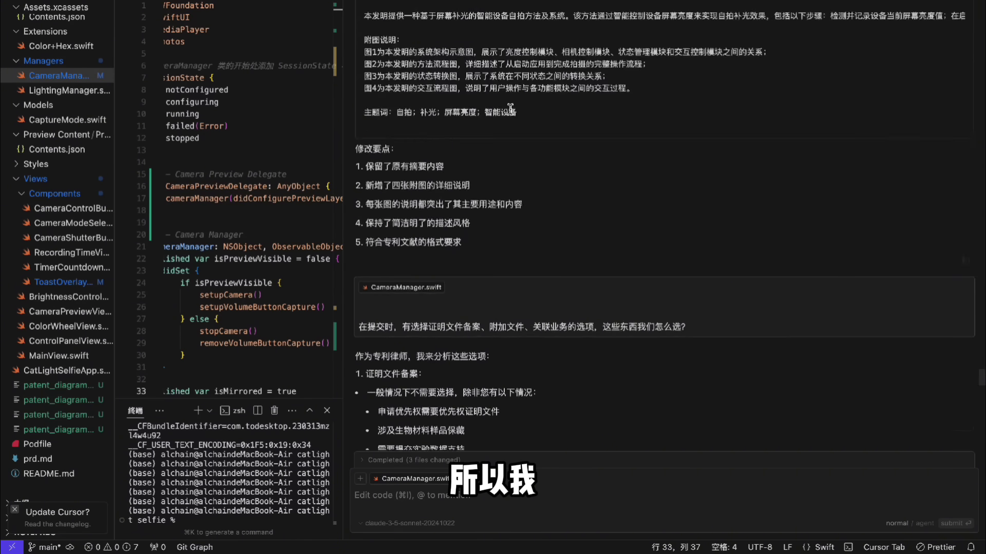
scroll(511, 114, up, 3)
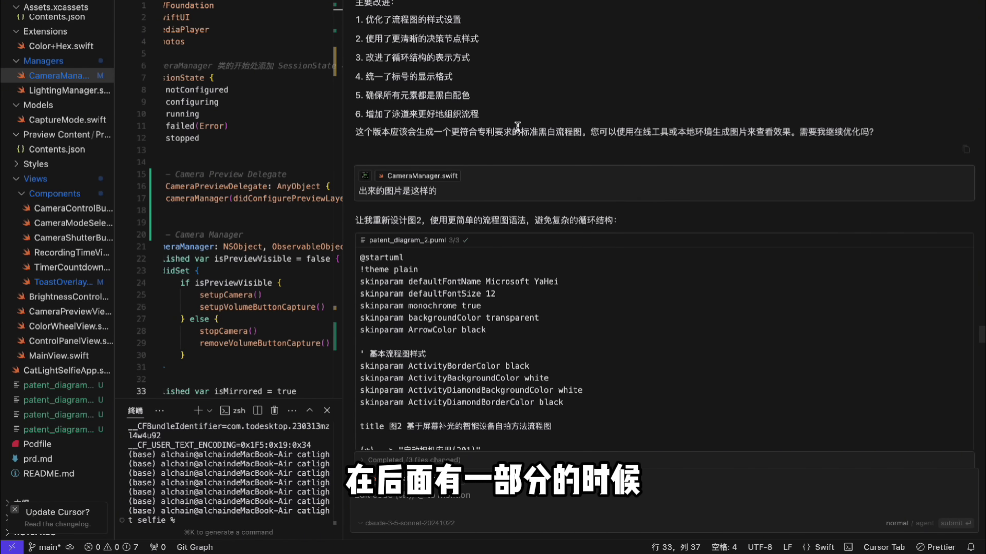
click(365, 180)
click(392, 176)
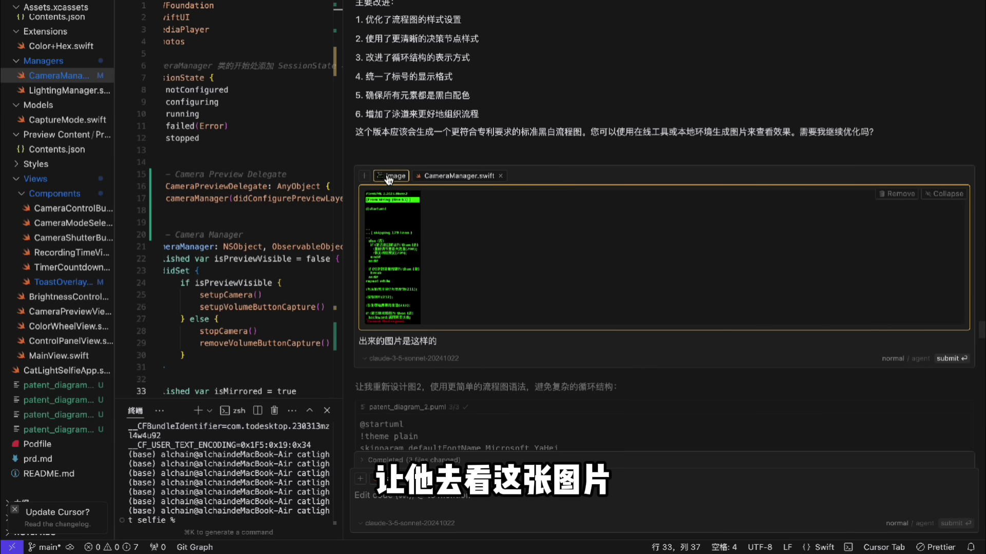
scroll(442, 277, down, 2)
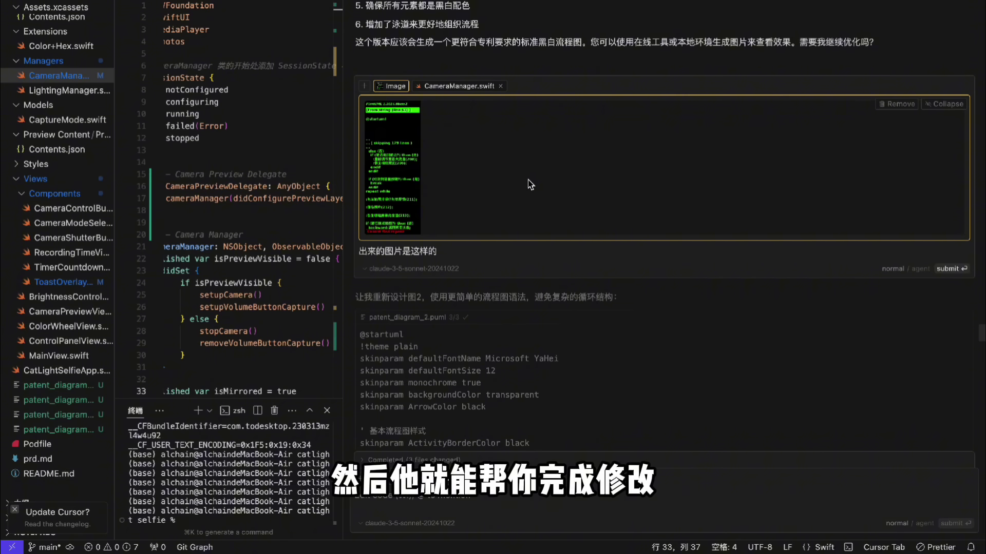
Step: Read the later chat answers on submission options, 软件著作权 for the iOS and Android versions, required materials and application process
scroll(531, 185, down, 15)
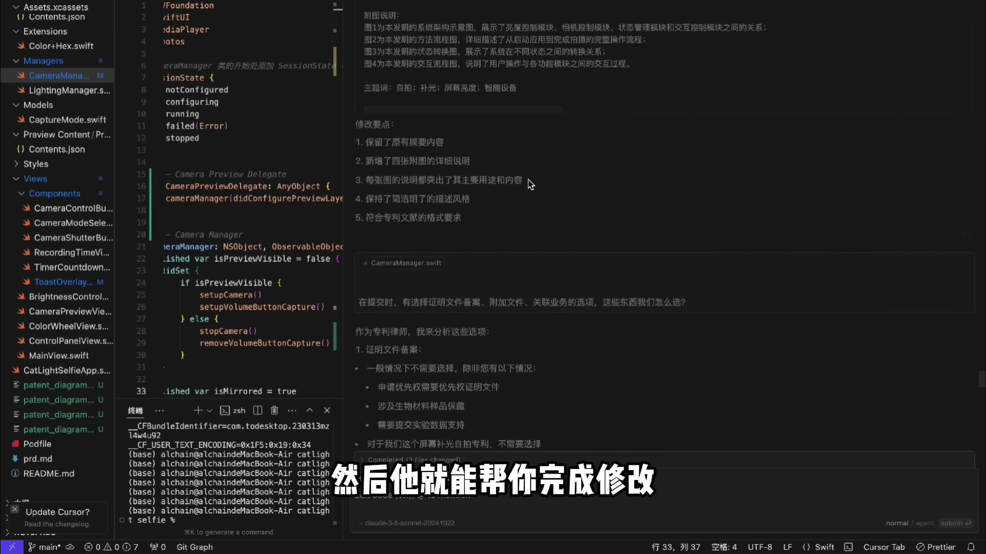
scroll(531, 184, down, 10)
scroll(529, 180, down, 2)
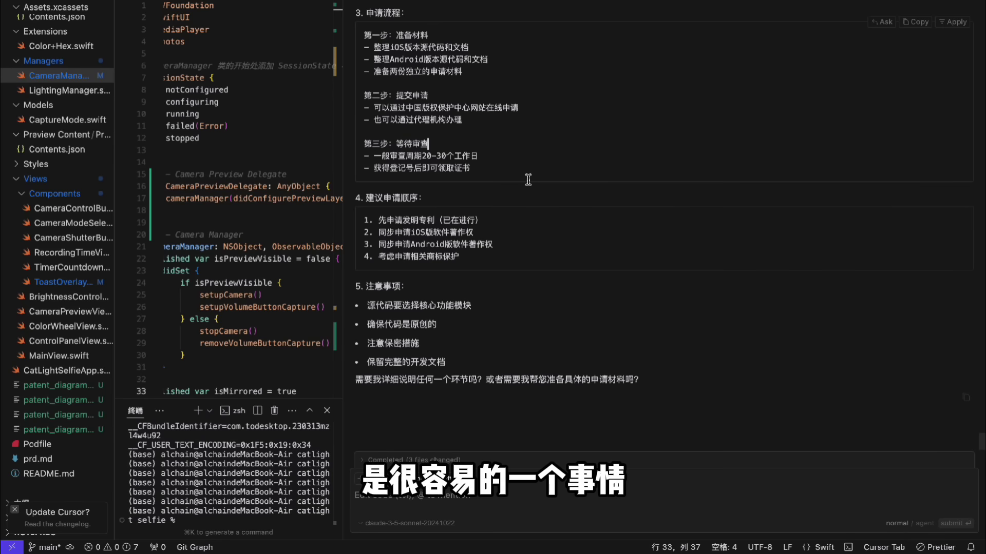
scroll(550, 251, up, 10)
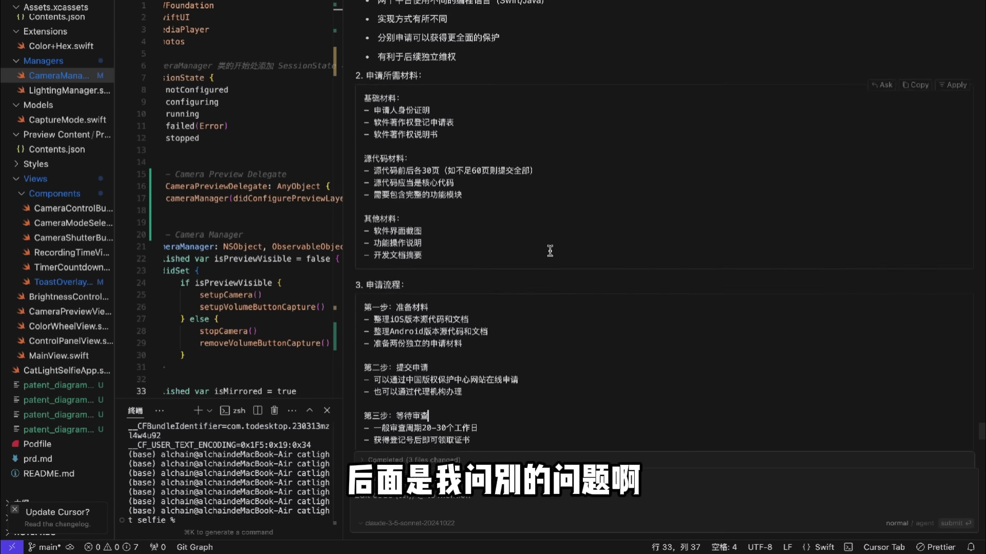
scroll(550, 250, up, 10)
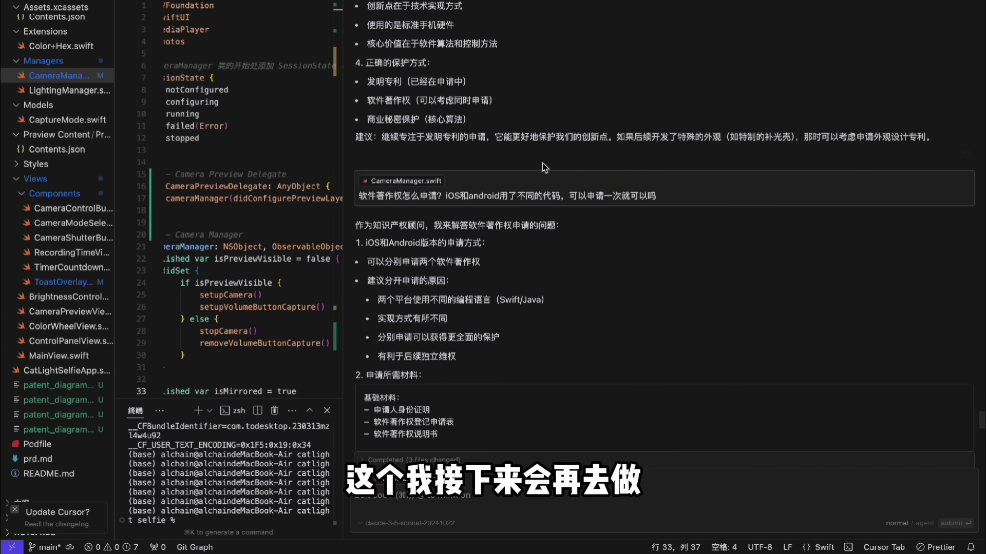
scroll(520, 167, up, 2)
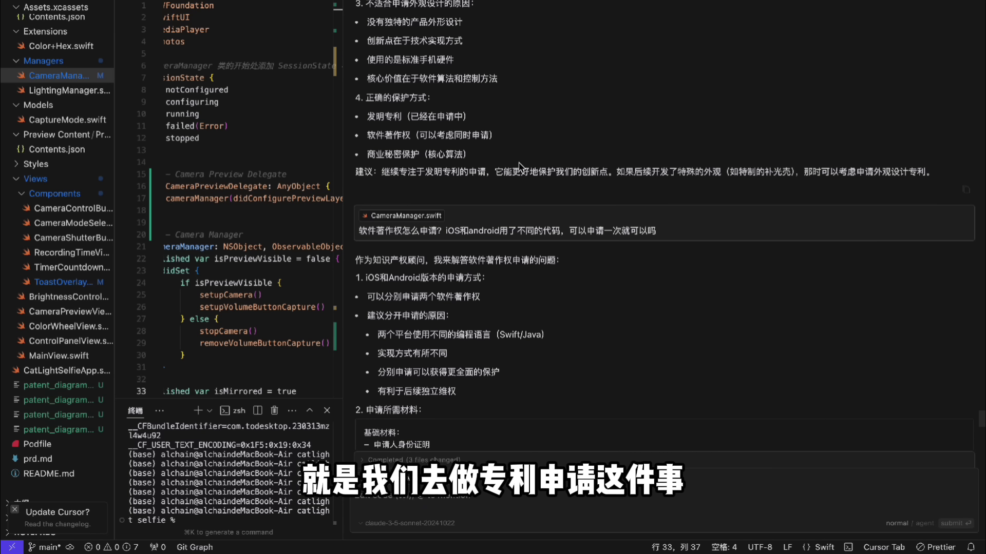
Step: Switch to the browser's patent filing system and look over the 发明专利请求书 form from 用户案卷号 to 联系人
key(ctrl+Left)
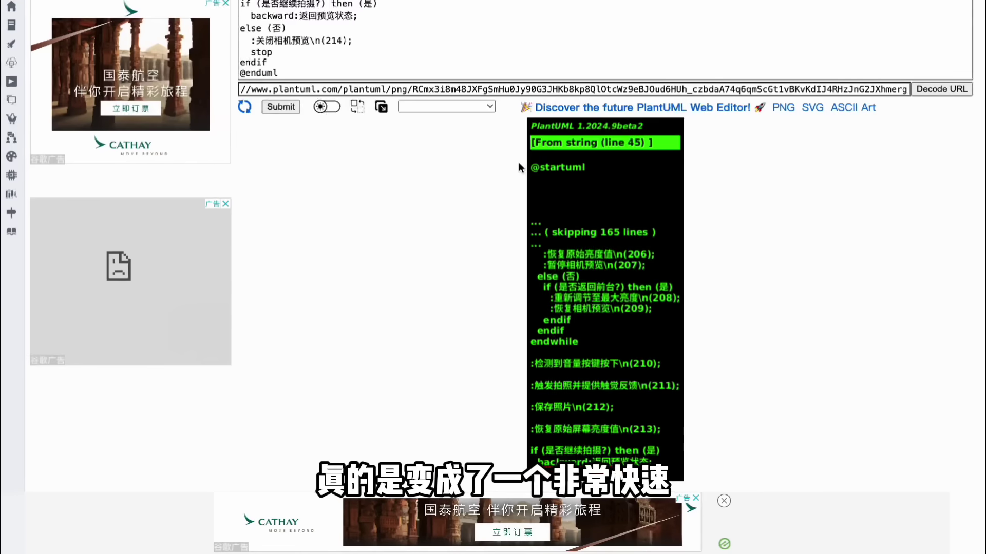
scroll(486, 128, up, 5)
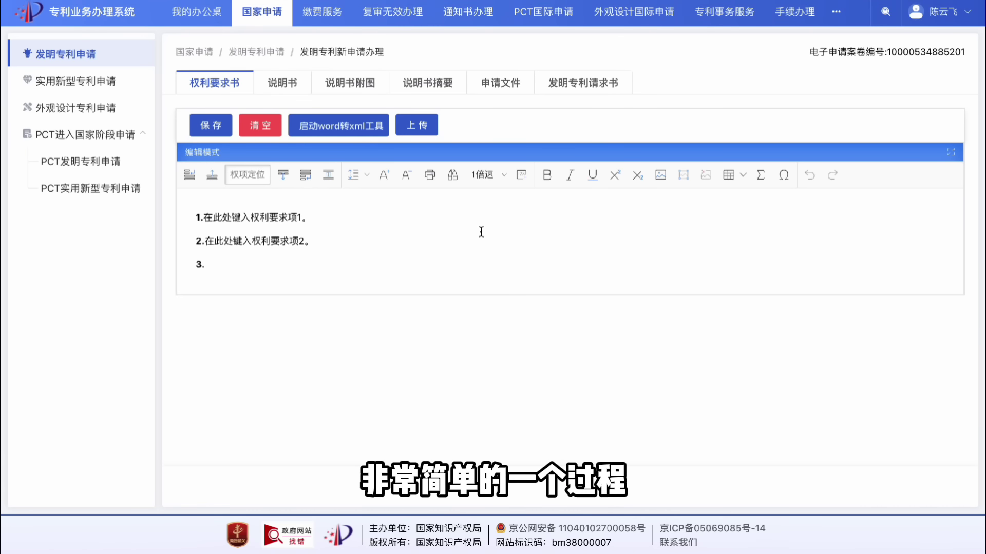
click(503, 87)
click(569, 81)
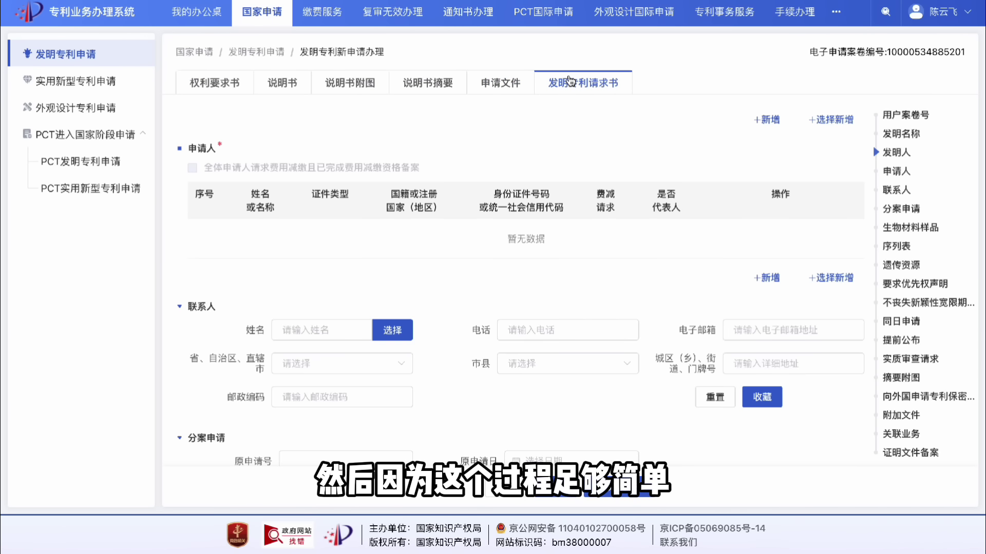
scroll(617, 200, up, 4)
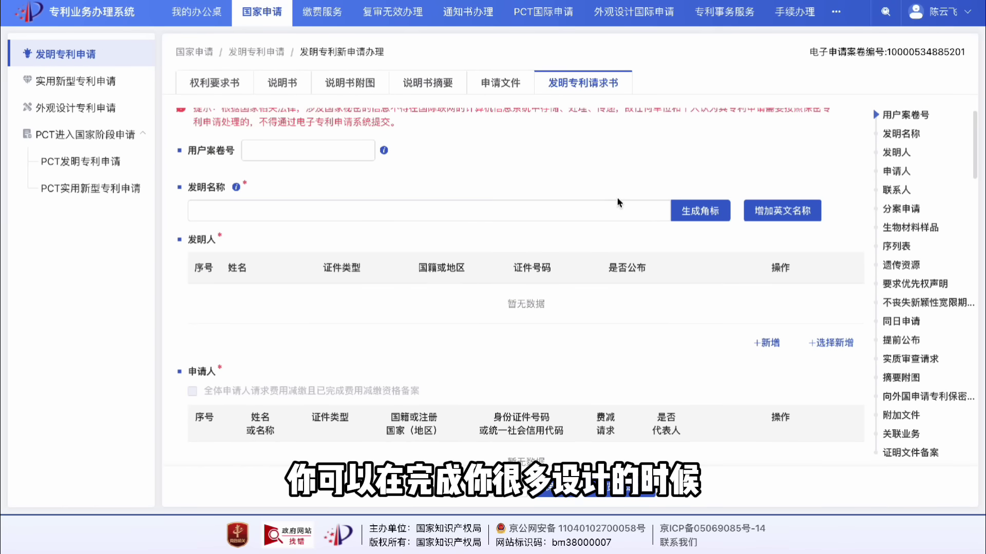
scroll(617, 202, up, 1)
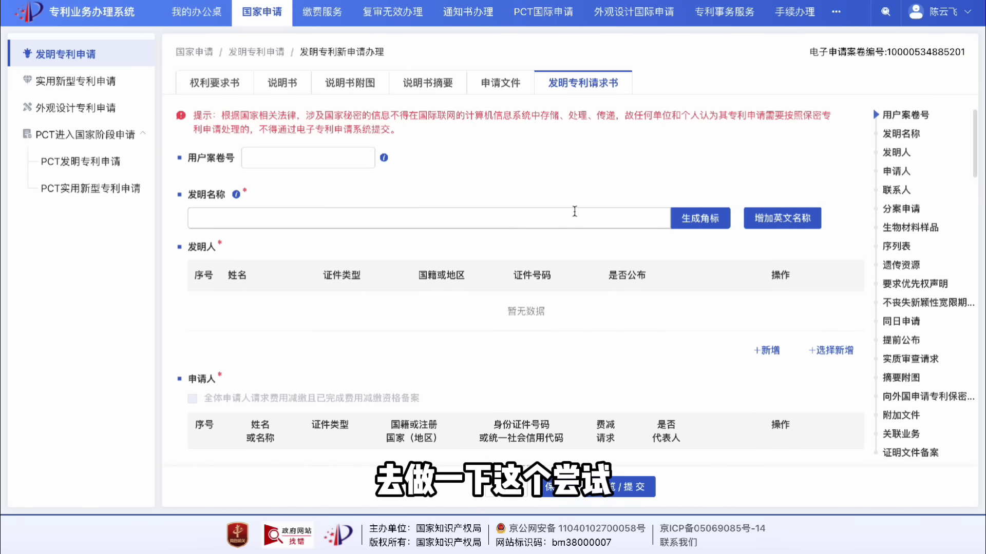
Step: In the WeChat article, examine the screenshots of copycat 补光灯 mini-programs and App Store apps through to the closing paragraph
scroll(575, 213, down, 1)
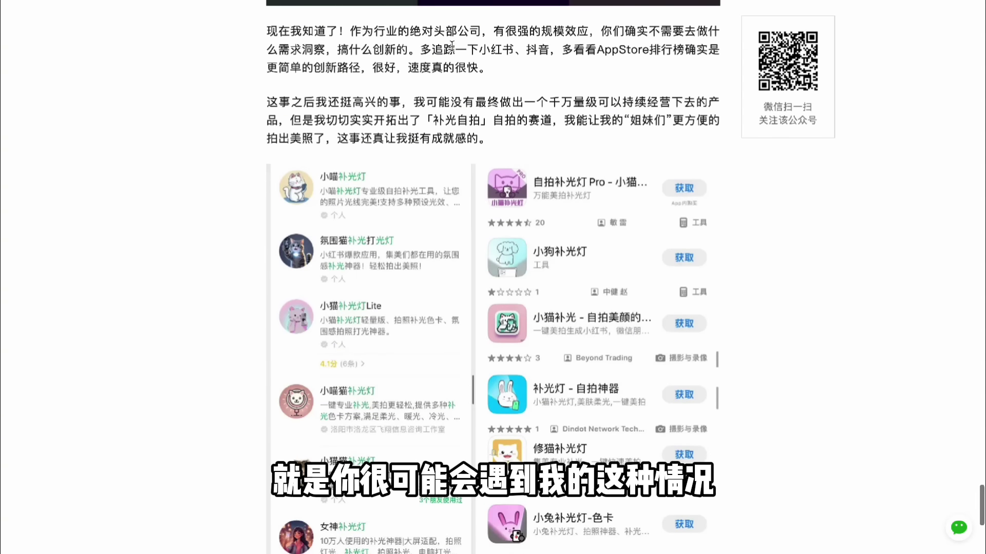
scroll(355, 97, down, 1)
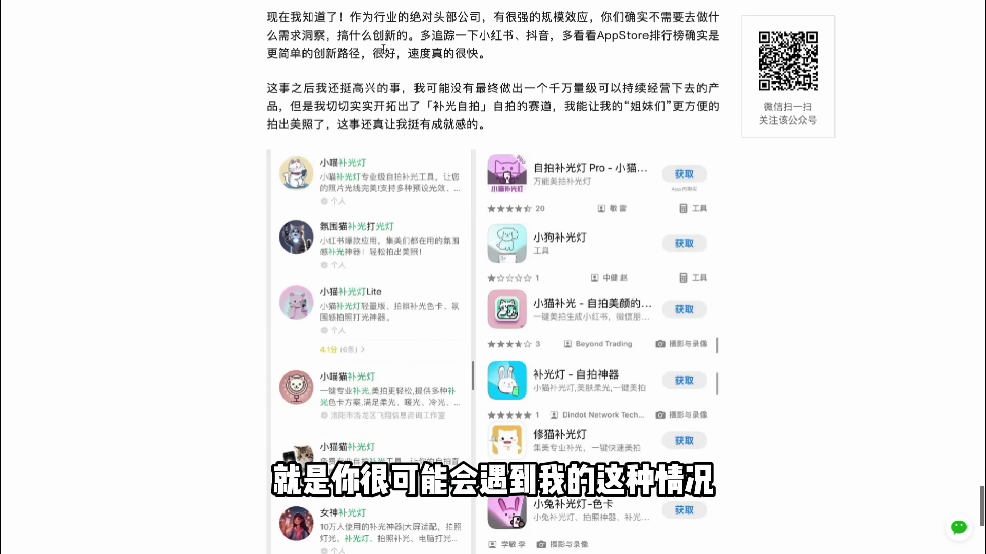
scroll(383, 48, down, 3)
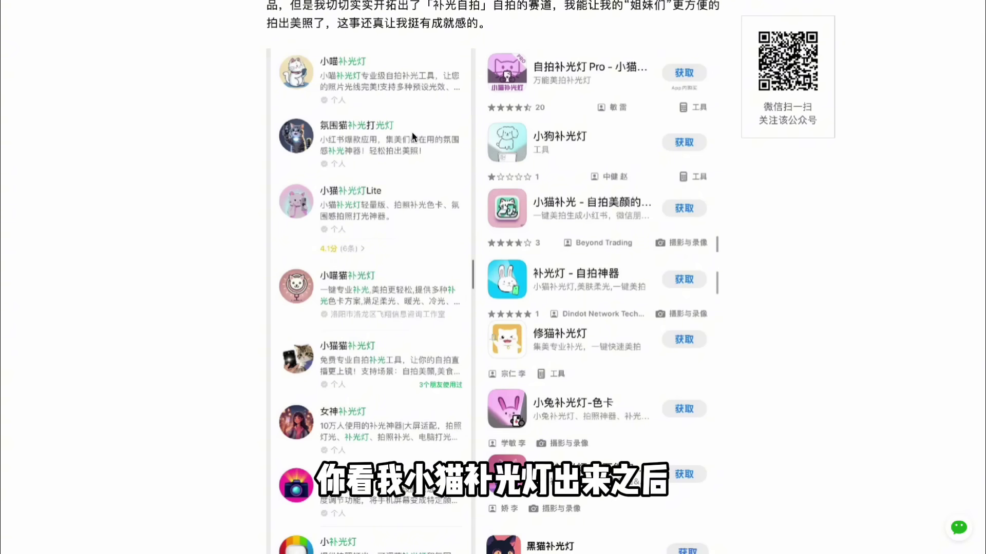
scroll(423, 137, down, 1)
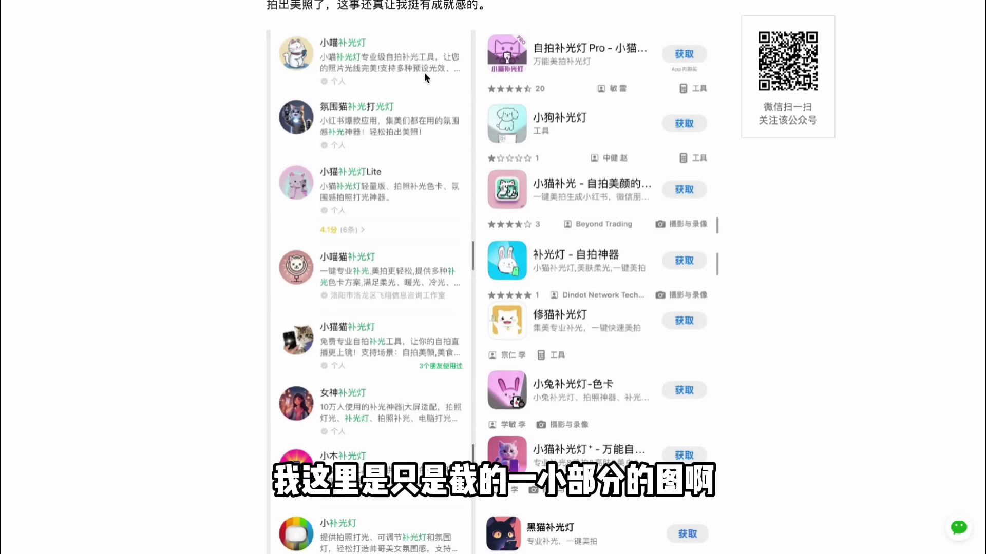
scroll(509, 112, down, 1)
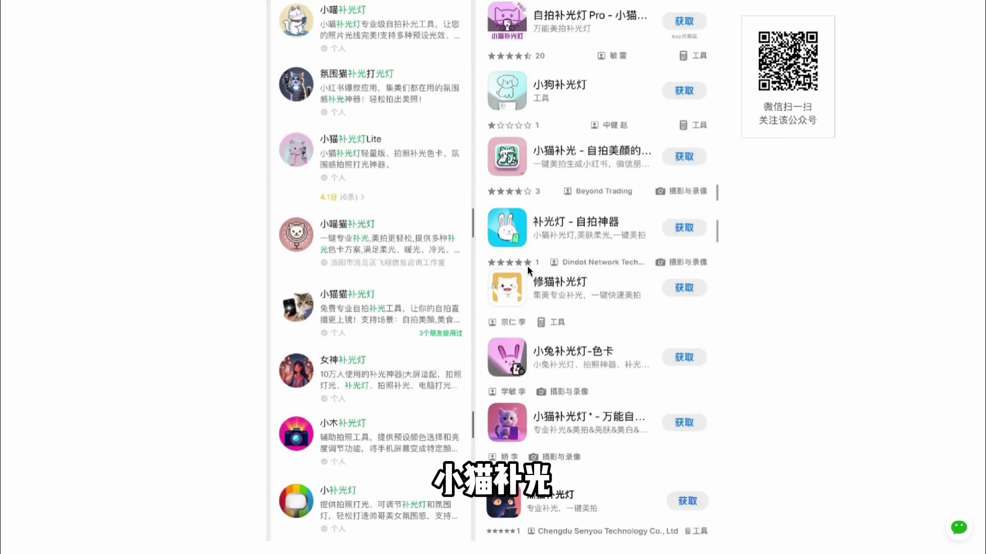
scroll(543, 301, down, 2)
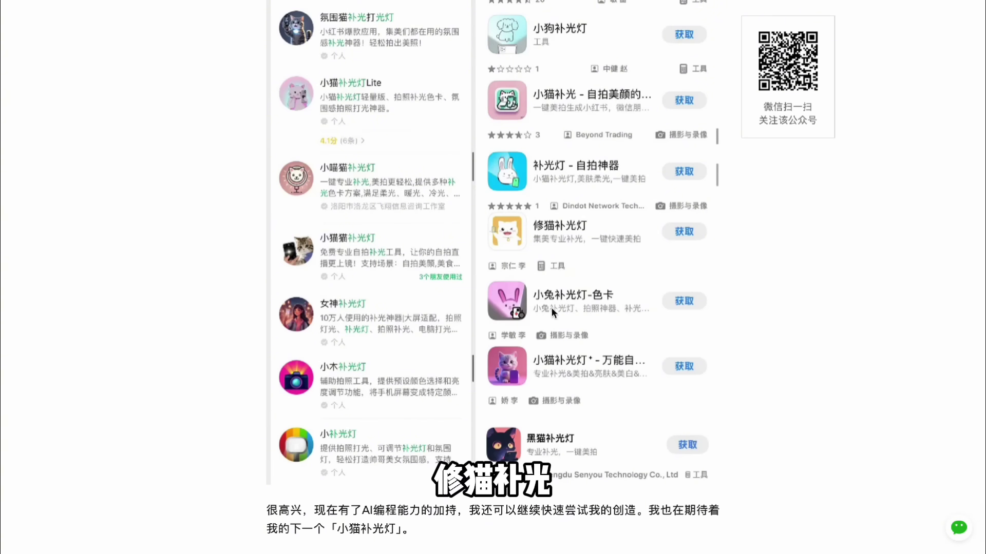